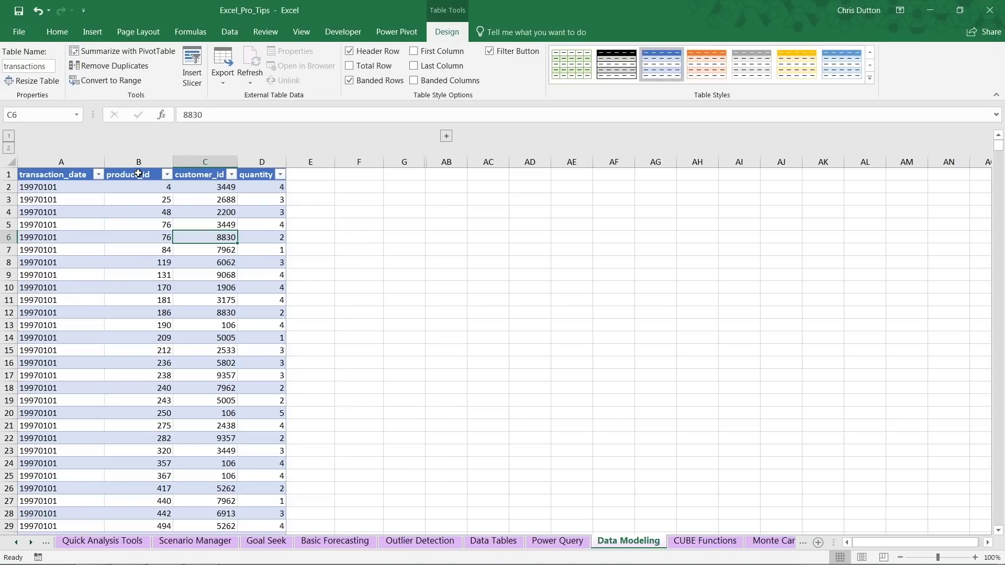
- Examine the product_id, customer_id and quantity columns of the transactions table, including the two rows for product 76
{"action": "left_click_drag", "start_coordinate": [136, 174], "coordinate": [129, 415]}
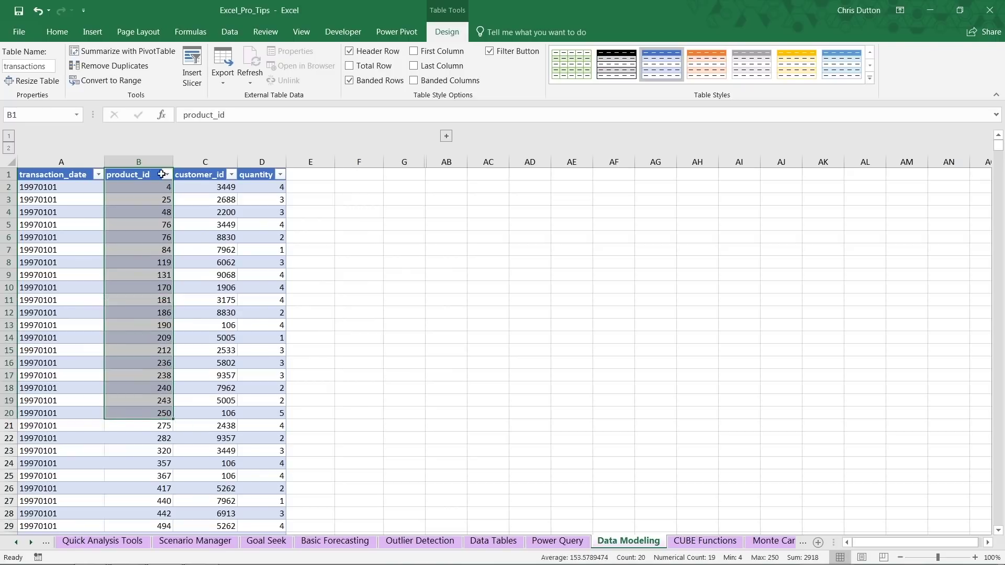
{"action": "left_click_drag", "start_coordinate": [207, 174], "coordinate": [204, 489]}
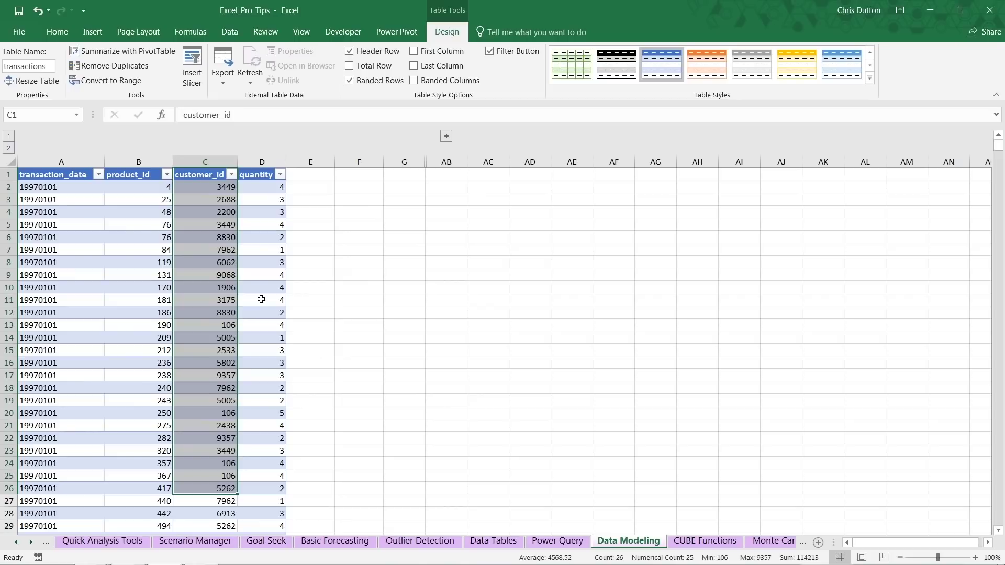
{"action": "left_click", "coordinate": [253, 222]}
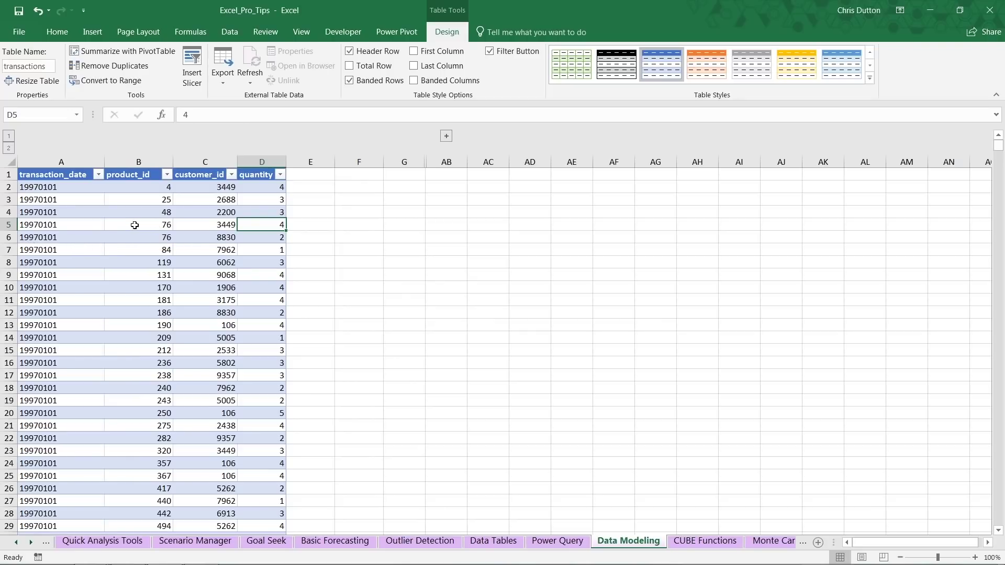
{"action": "left_click_drag", "start_coordinate": [137, 225], "coordinate": [141, 235]}
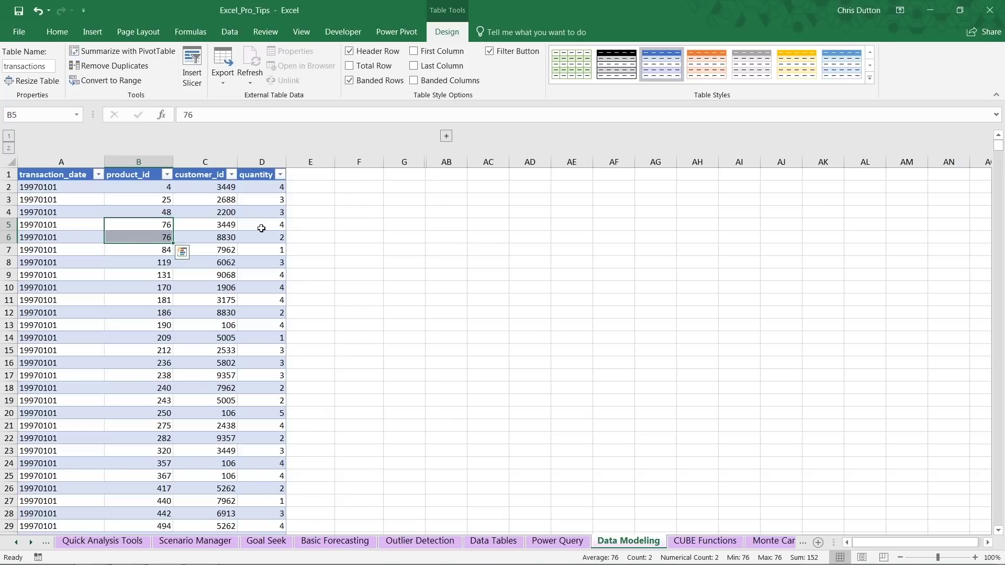
{"action": "left_click_drag", "start_coordinate": [261, 228], "coordinate": [265, 236]}
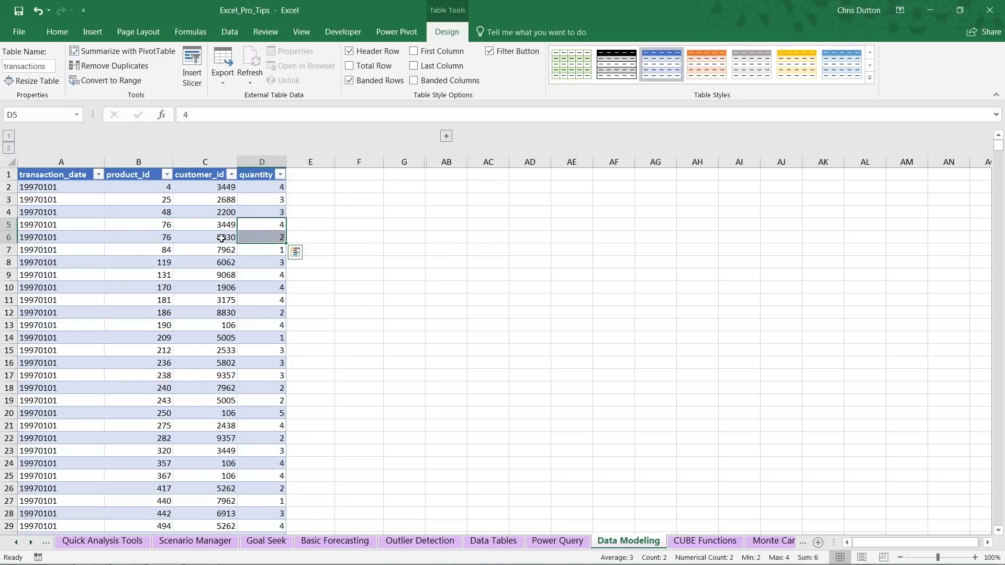
{"action": "left_click", "coordinate": [142, 239]}
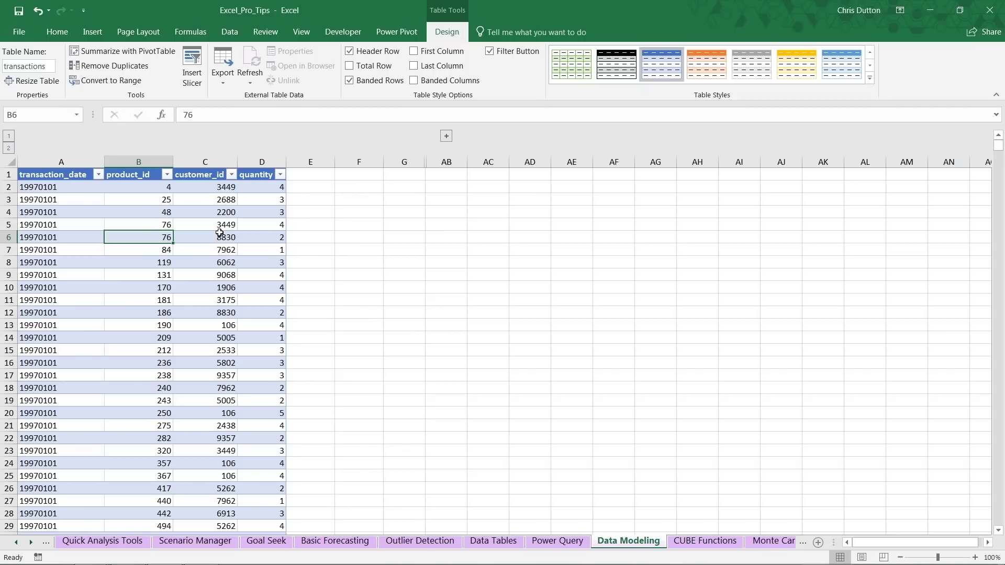
- Expand the collapsed column group beside the transactions table and select a cell in each of the products, customers and calendar tables
{"action": "left_click", "coordinate": [446, 137]}
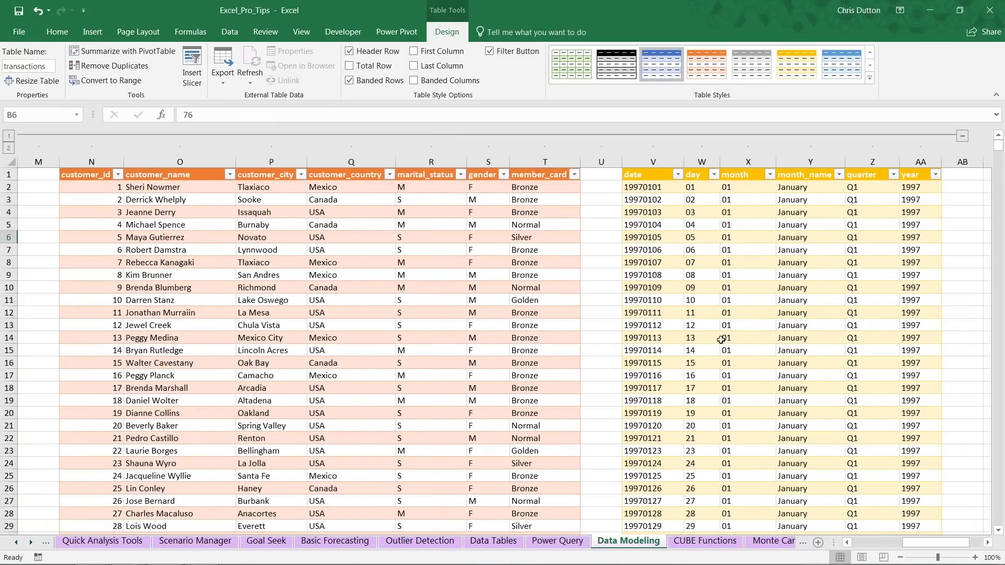
{"action": "left_click_drag", "start_coordinate": [925, 544], "coordinate": [888, 546]}
{"action": "left_click", "coordinate": [444, 260]}
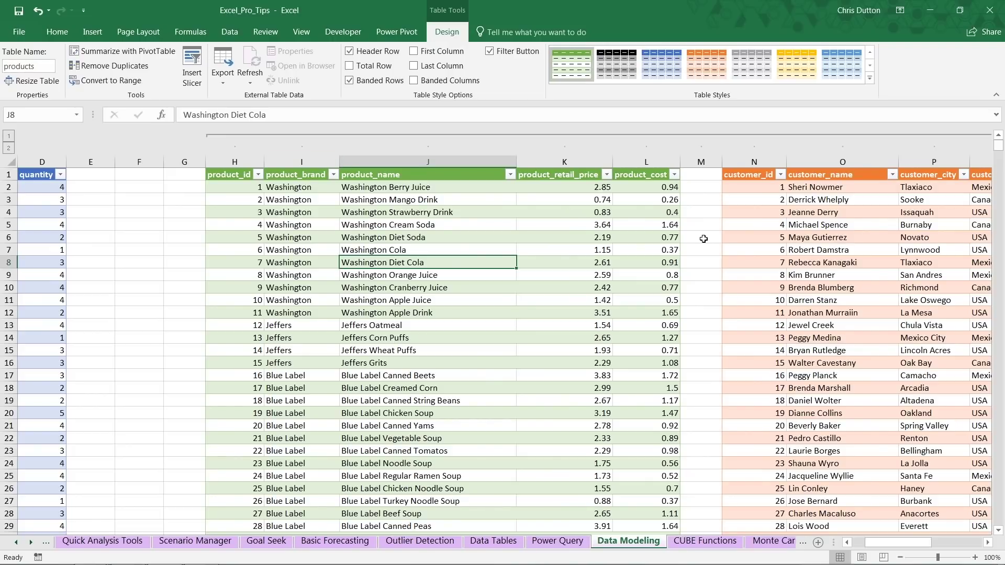
{"action": "left_click", "coordinate": [826, 253]}
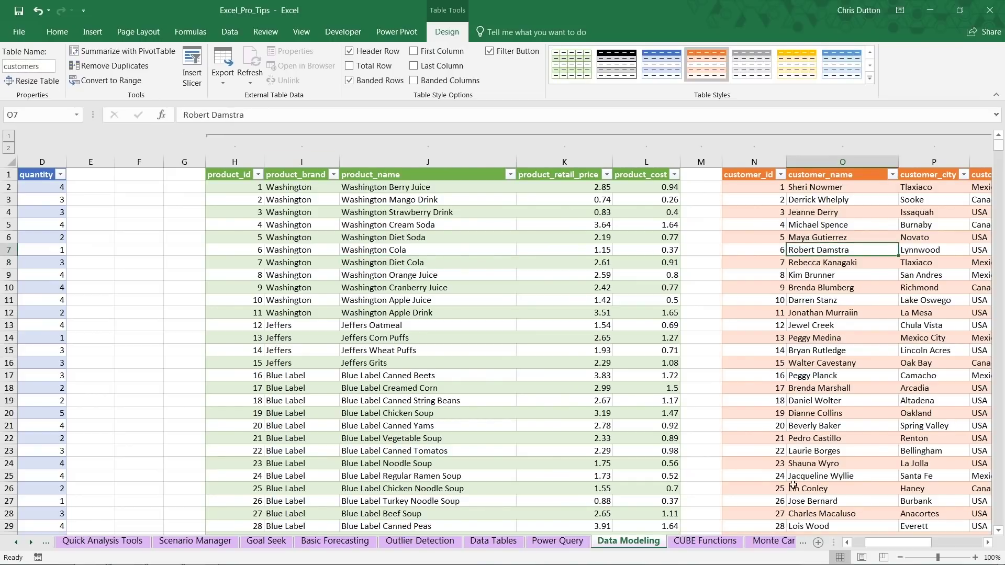
{"action": "left_click_drag", "start_coordinate": [898, 544], "coordinate": [866, 548]}
{"action": "left_click", "coordinate": [578, 359]}
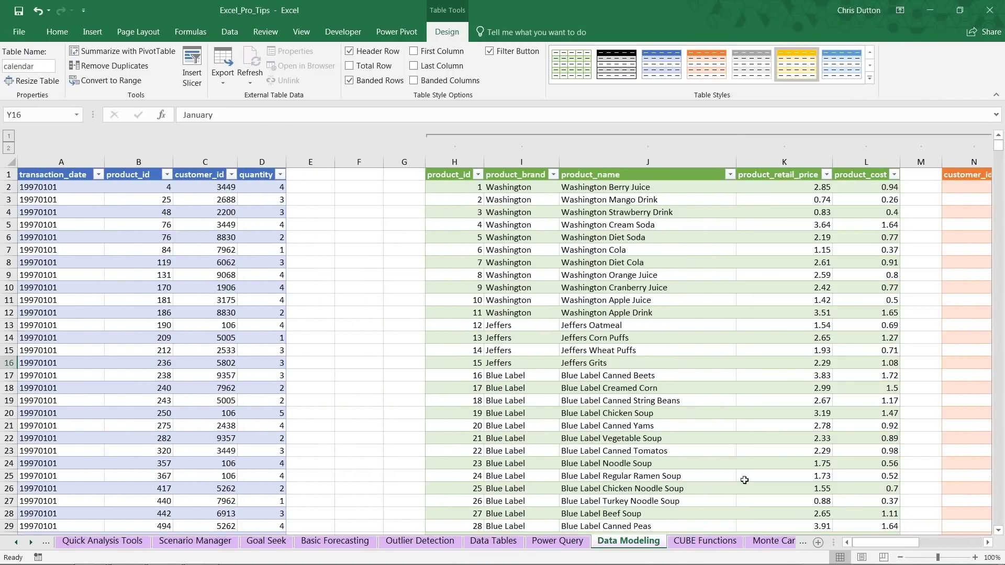
- Examine the products table's product_id, brand, name, retail price and cost columns, and the neighbouring customers table
{"action": "left_click_drag", "start_coordinate": [450, 174], "coordinate": [454, 350]}
{"action": "mouse_move", "coordinate": [872, 547]}
{"action": "left_mouse_down"}
{"action": "mouse_move", "coordinate": [929, 549]}
{"action": "mouse_move", "coordinate": [873, 548]}
{"action": "left_mouse_up"}
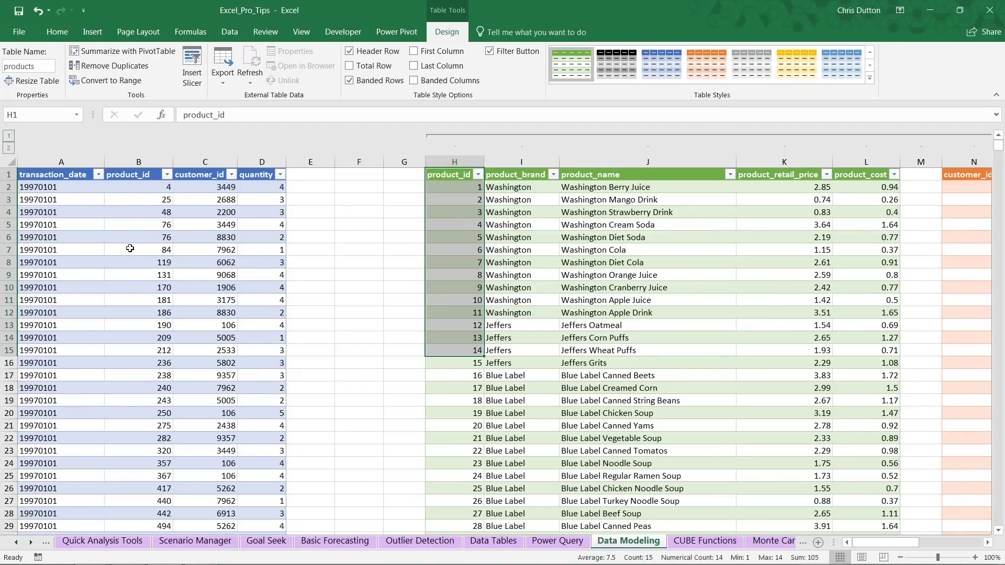
{"action": "mouse_move", "coordinate": [463, 268]}
{"action": "left_click", "coordinate": [541, 274]}
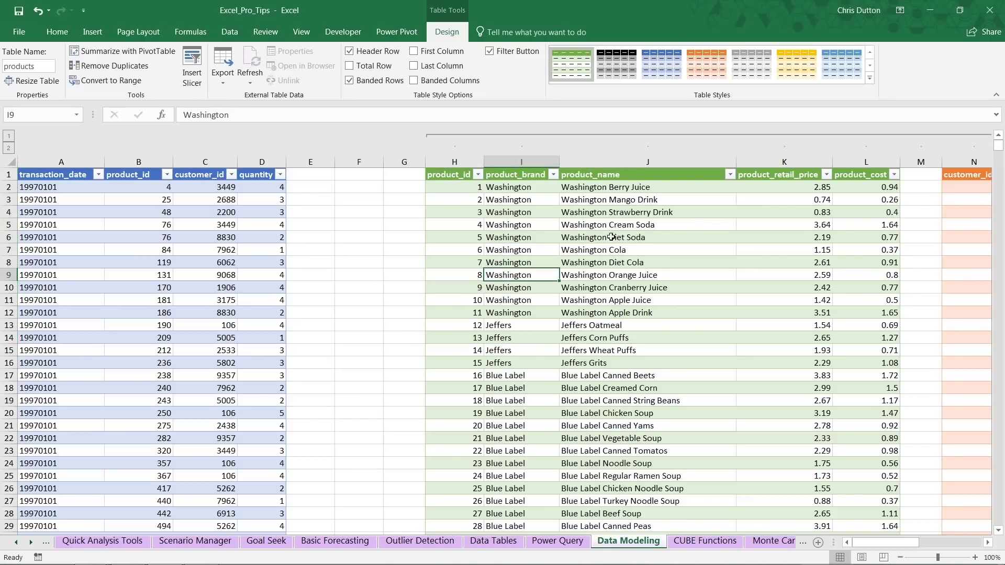
{"action": "left_click_drag", "start_coordinate": [518, 175], "coordinate": [529, 274]}
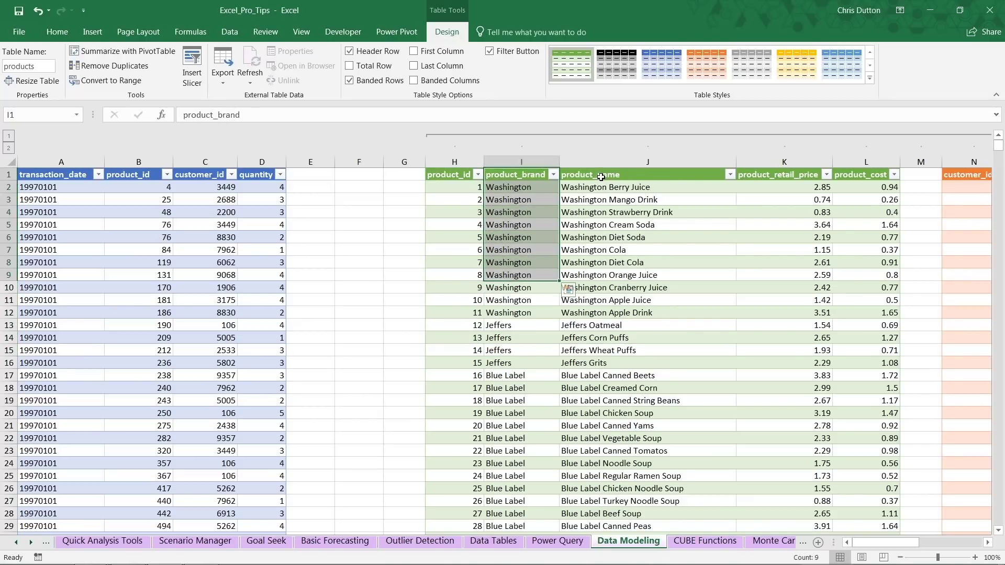
{"action": "left_click_drag", "start_coordinate": [601, 177], "coordinate": [602, 275]}
{"action": "left_click_drag", "start_coordinate": [782, 175], "coordinate": [785, 250]}
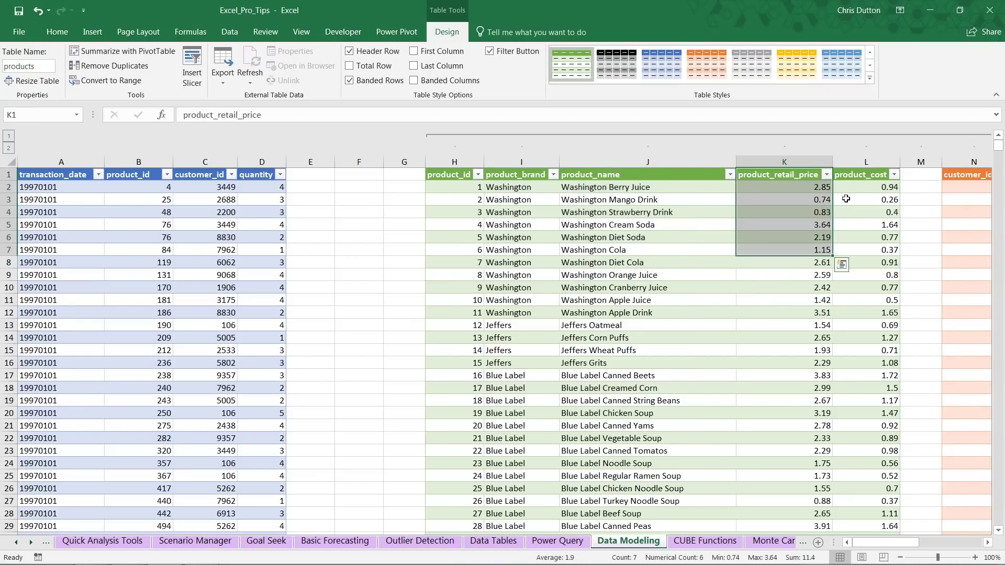
{"action": "left_click_drag", "start_coordinate": [858, 176], "coordinate": [863, 238]}
{"action": "left_click", "coordinate": [810, 249]}
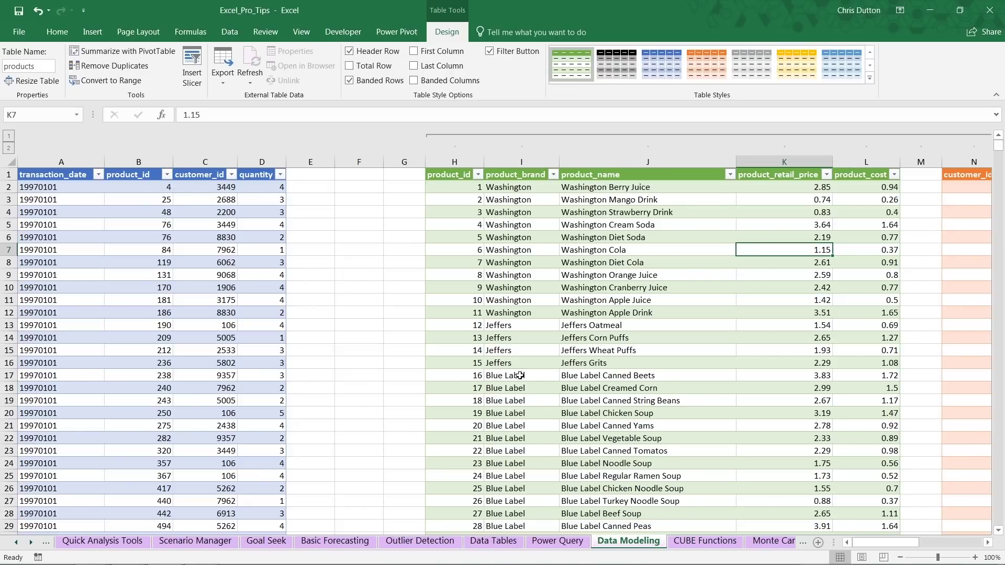
{"action": "left_click_drag", "start_coordinate": [862, 544], "coordinate": [902, 545]}
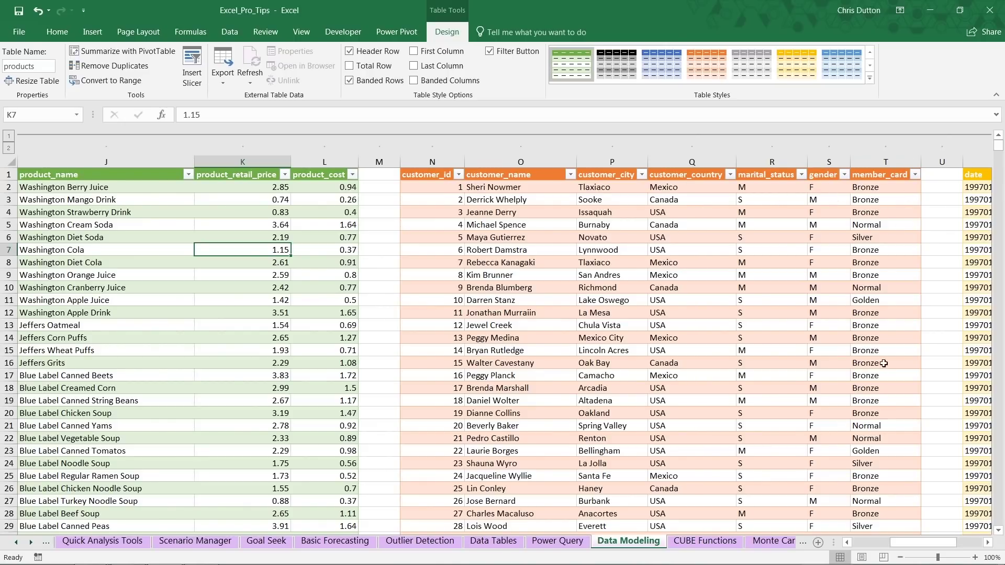
{"action": "left_click_drag", "start_coordinate": [912, 543], "coordinate": [871, 543]}
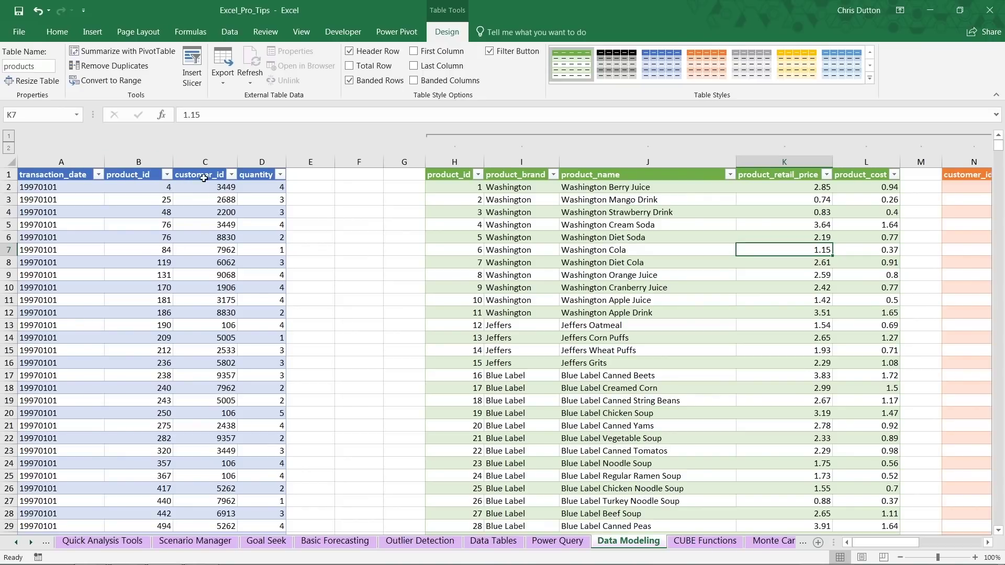
- Enter =VLOOKUP([@[product_id]],products,2,0) in E2 to add a product brand lookup column to the transactions table
{"action": "left_click", "coordinate": [314, 187]}
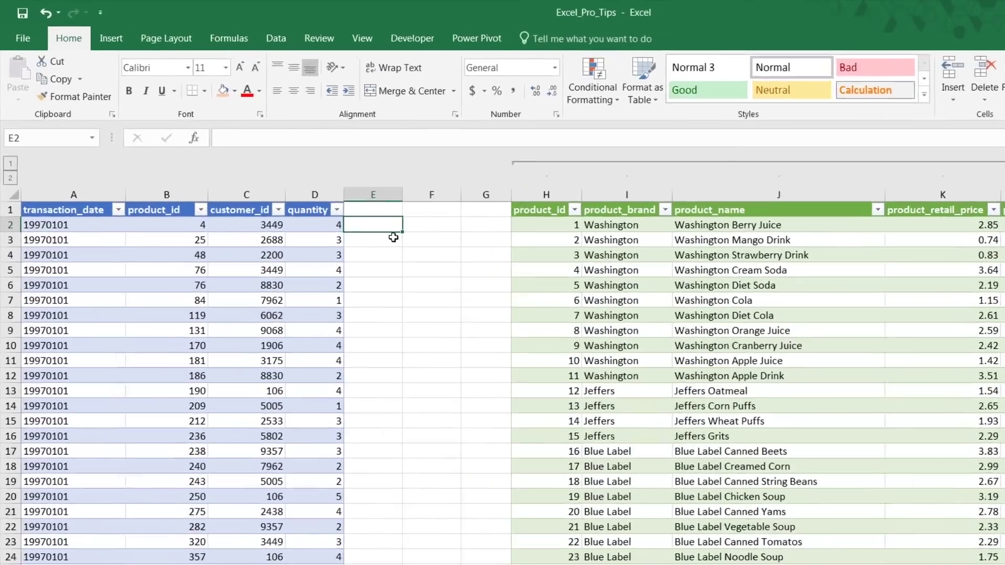
{"action": "type", "text": "=VLOOKUP("}
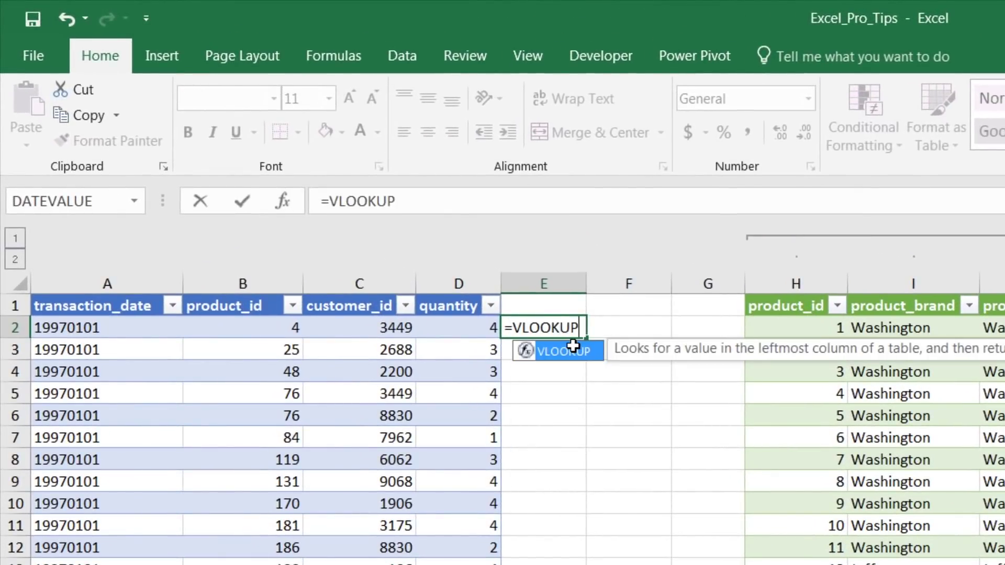
{"action": "key", "text": "Left"}
{"action": "key", "text": "Left"}
{"action": "key", "text": "Left"}
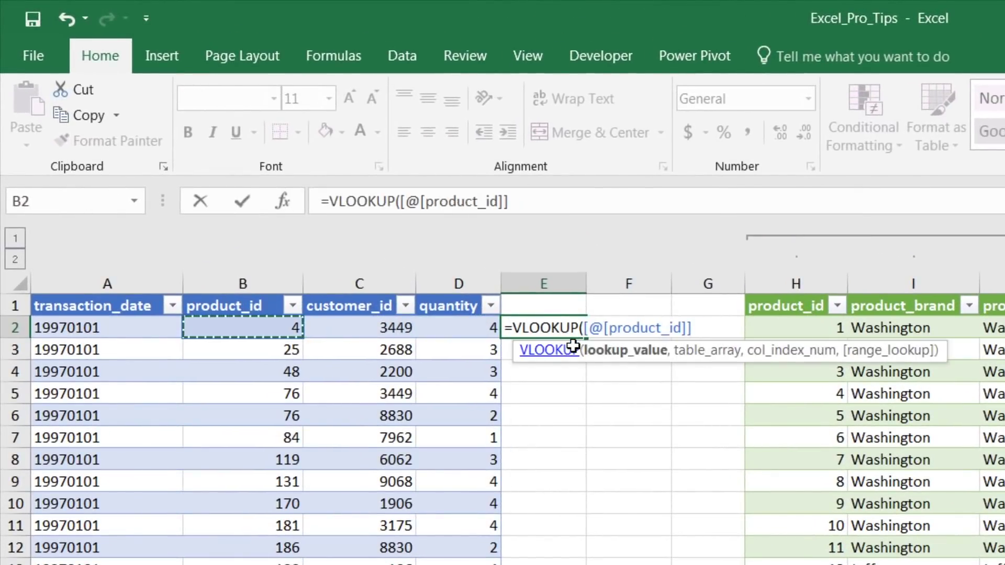
{"action": "type", "text": ",product"}
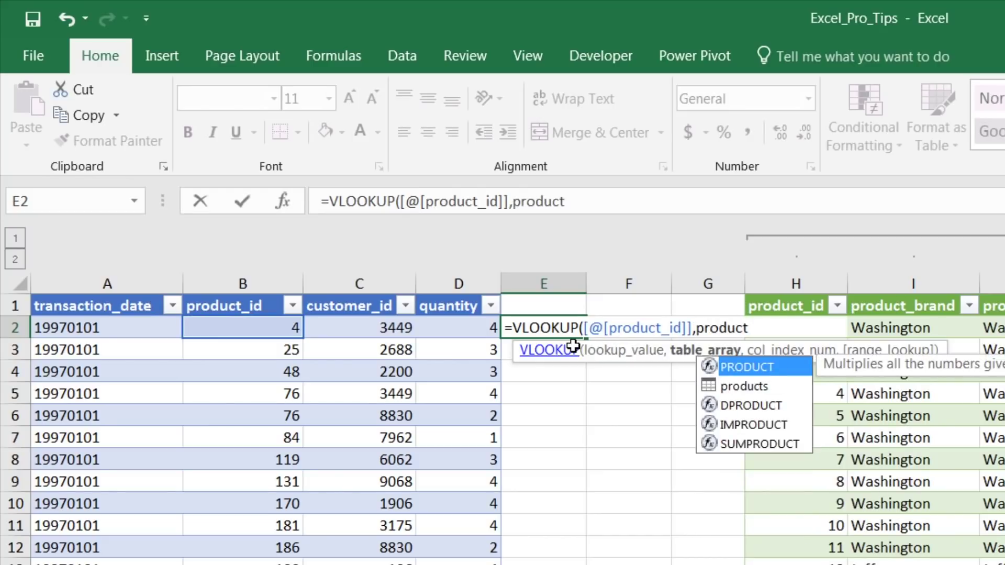
{"action": "key", "text": "Down"}
{"action": "key", "text": "Tab"}
{"action": "type", "text": ","}
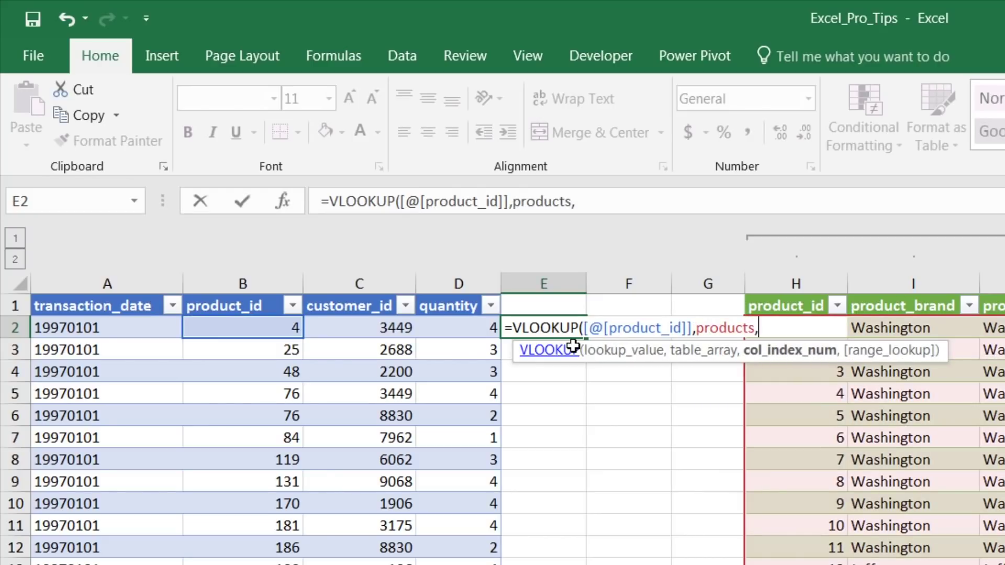
{"action": "type", "text": "2,0)"}
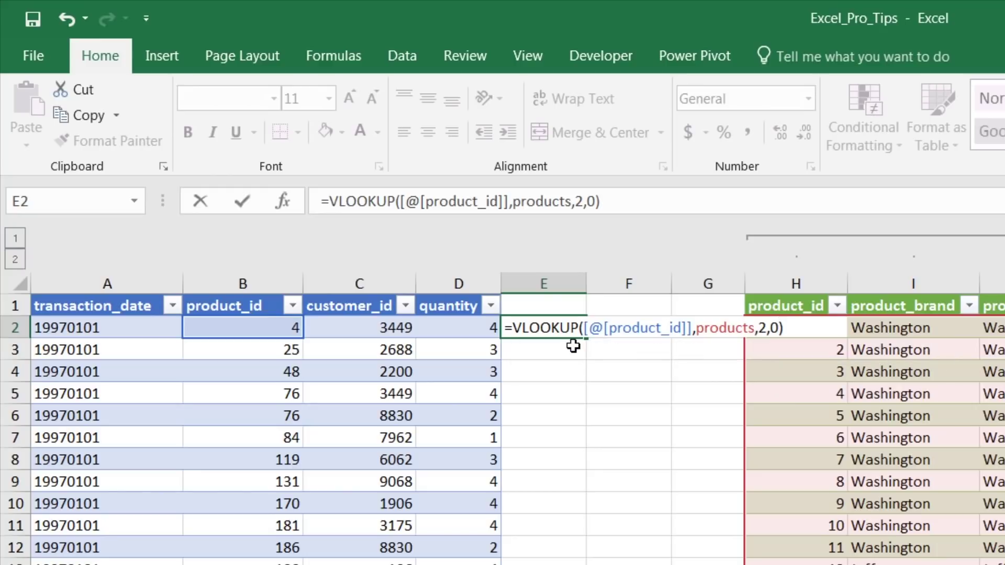
{"action": "key", "text": "Return"}
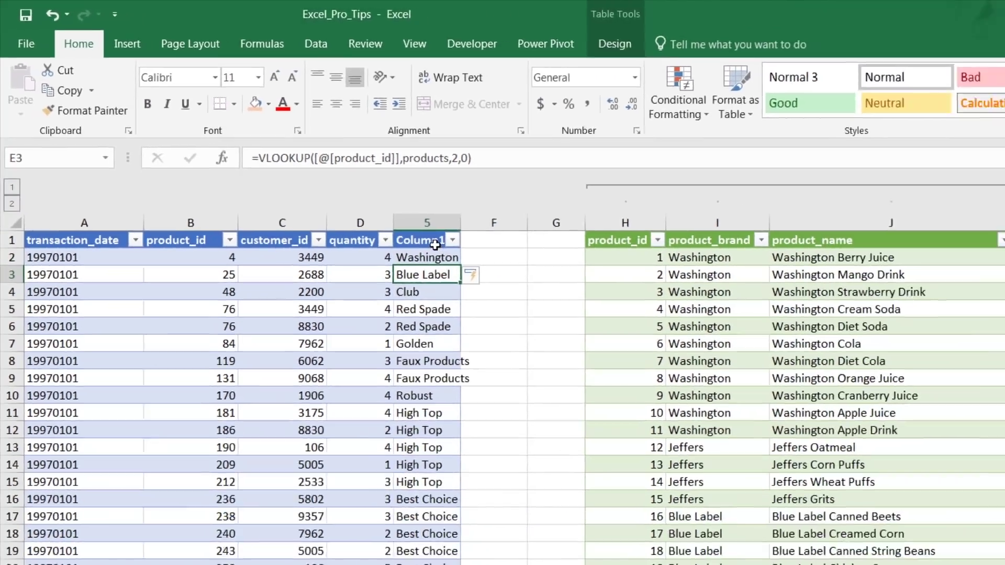
- Rename the header of the new lookup column in the transactions table as product_brand
{"action": "left_click", "coordinate": [547, 306]}
{"action": "type", "text": "product"}
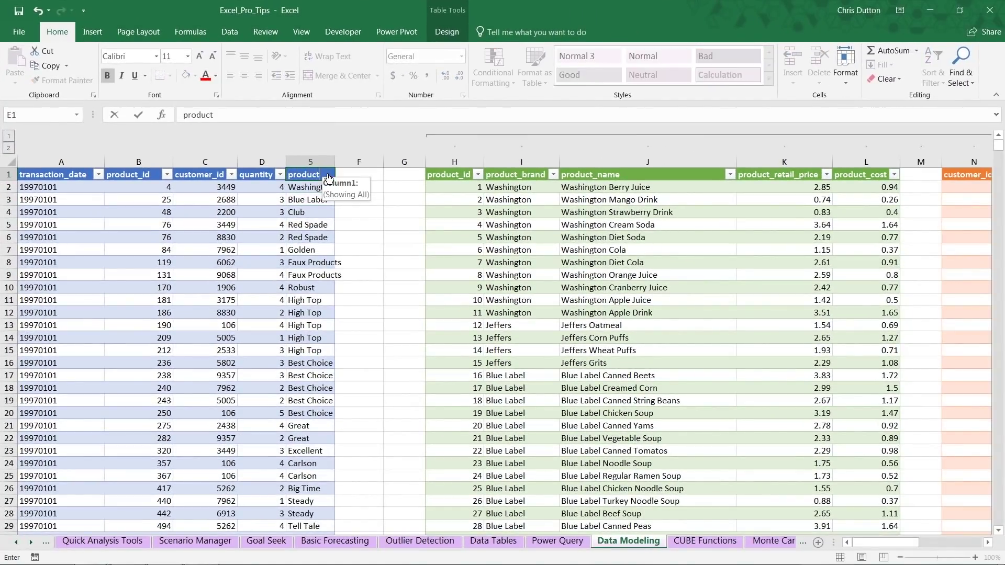
{"action": "type", "text": "_brand"}
{"action": "key", "text": "Return"}
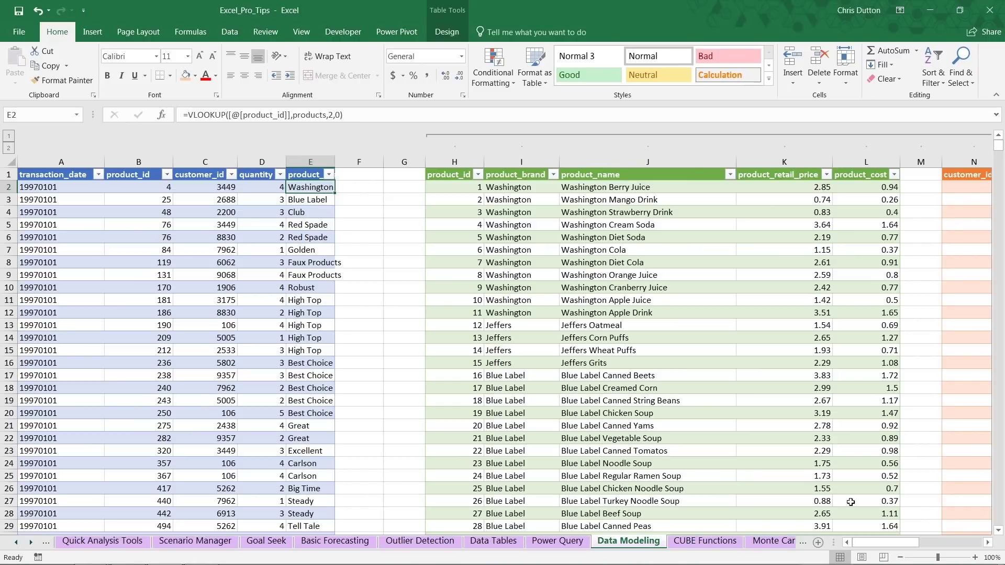
- Delete column E, which holds the product_brand lookup, from the sheet
{"action": "left_click_drag", "start_coordinate": [868, 543], "coordinate": [930, 543]}
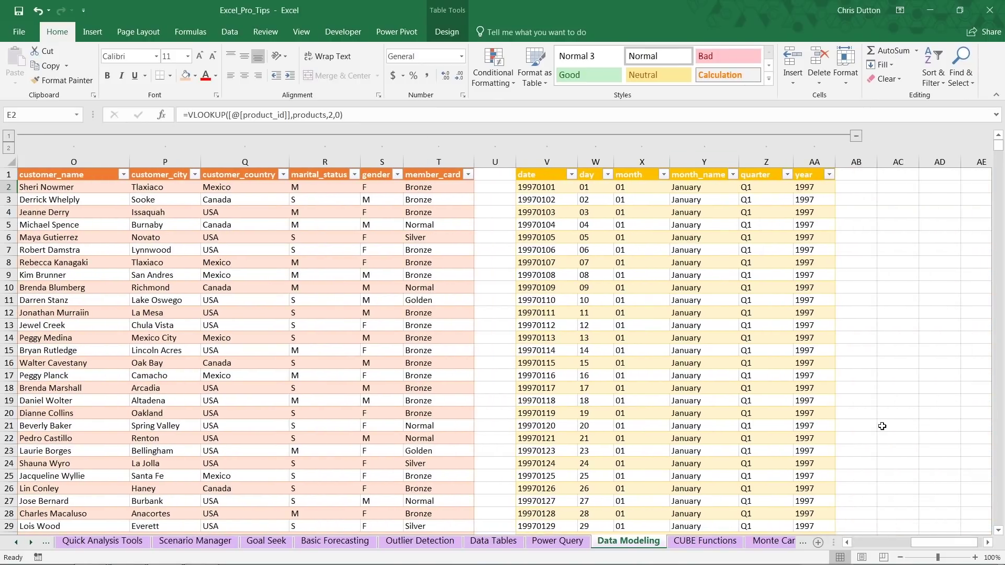
{"action": "left_click_drag", "start_coordinate": [935, 547], "coordinate": [875, 548]}
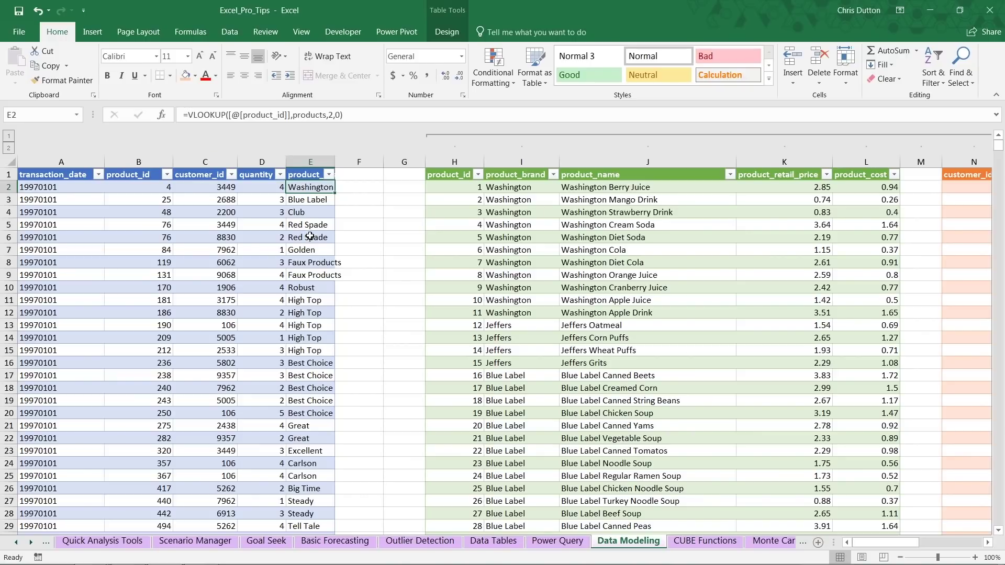
{"action": "right_click", "coordinate": [316, 162]}
{"action": "key", "text": "Escape"}
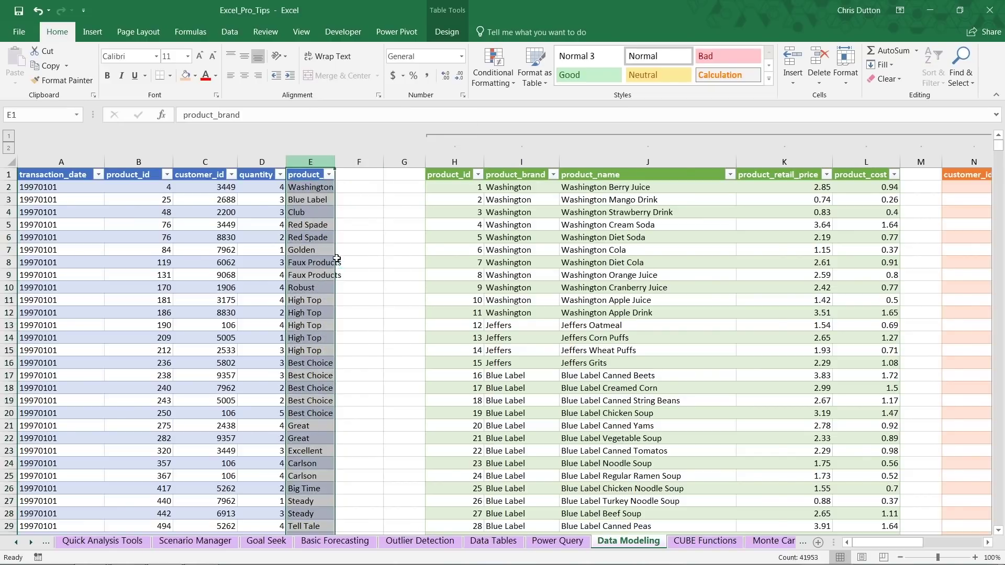
{"action": "key", "text": "ctrl+minus"}
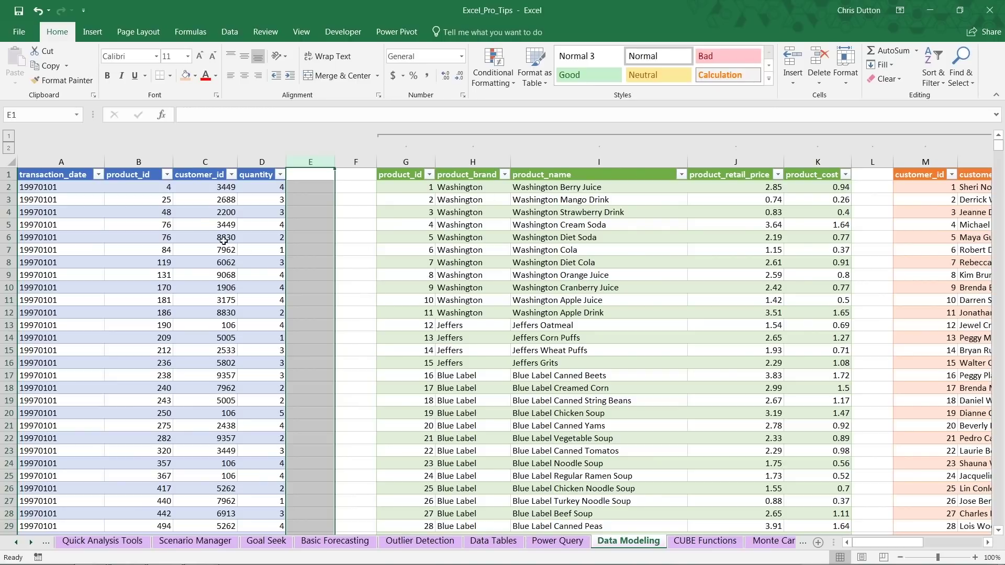
- Open the Power Pivot data model window for the workbook
{"action": "left_click", "coordinate": [139, 198]}
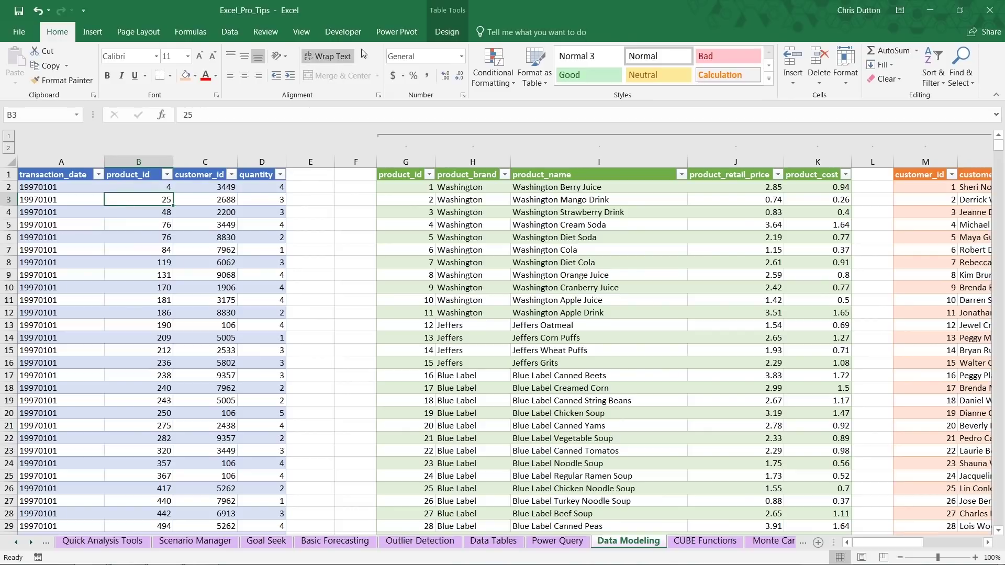
{"action": "left_click", "coordinate": [384, 33]}
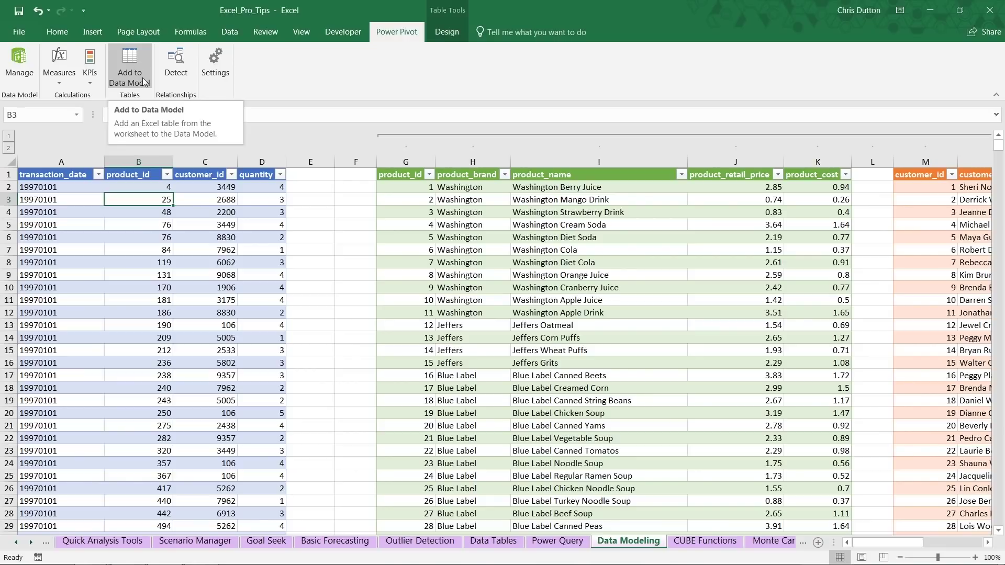
{"action": "left_click", "coordinate": [20, 64]}
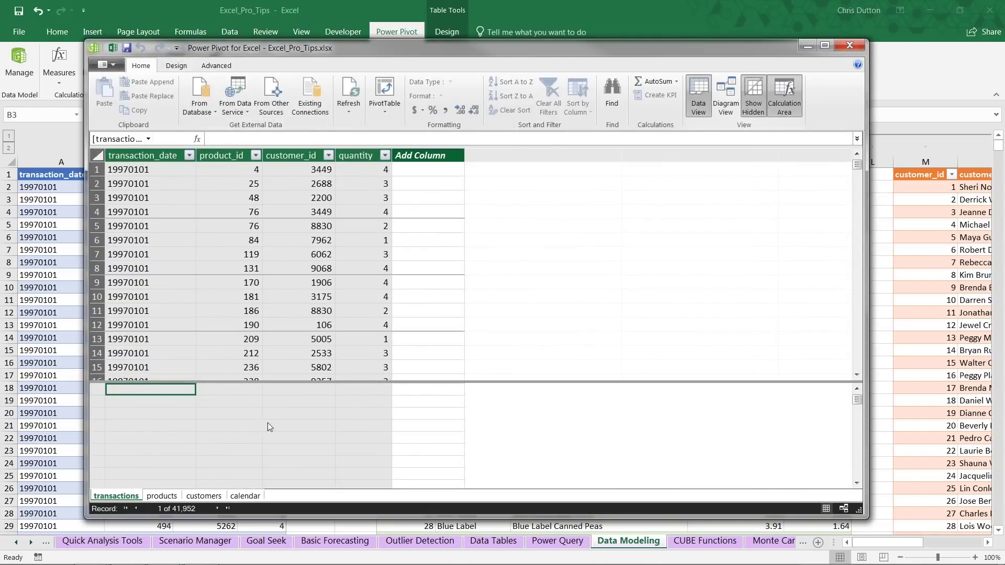
- View the products, customers and calendar tables in the data model
{"action": "left_click", "coordinate": [160, 495]}
{"action": "left_click", "coordinate": [204, 495]}
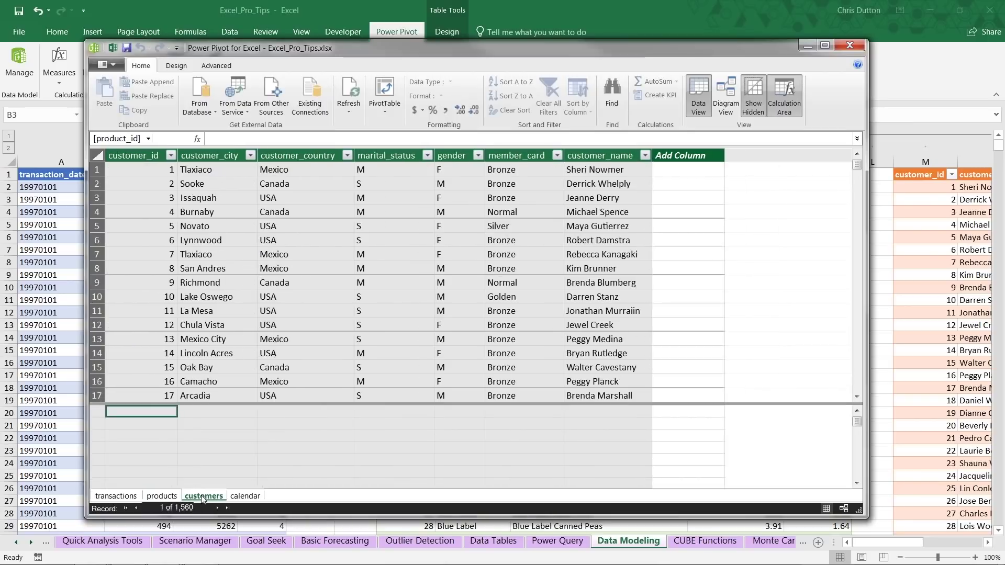
{"action": "left_click", "coordinate": [244, 496]}
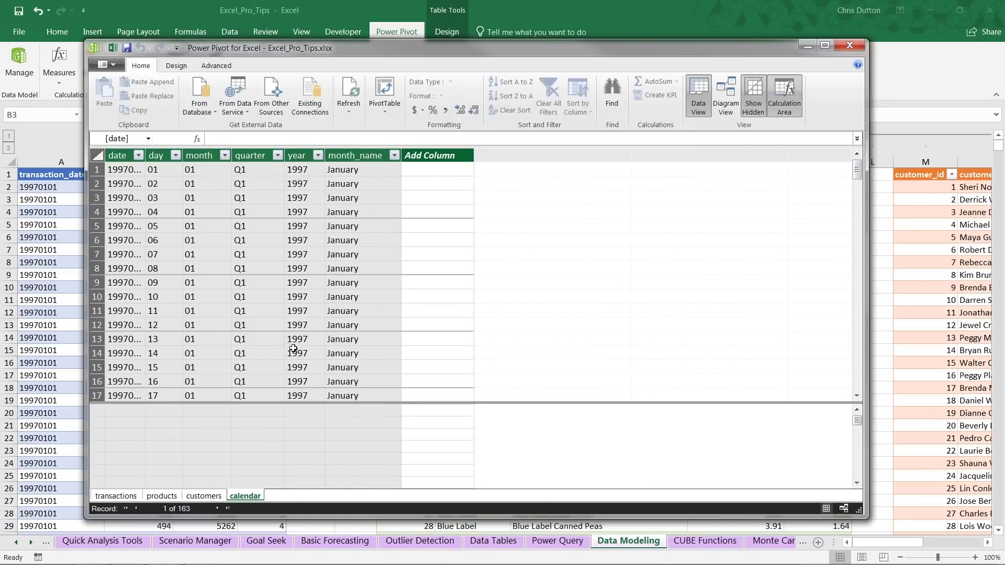
- Show the data model as a diagram and delete all three relationships of the transactions table
{"action": "left_click", "coordinate": [698, 107]}
{"action": "left_click", "coordinate": [724, 98]}
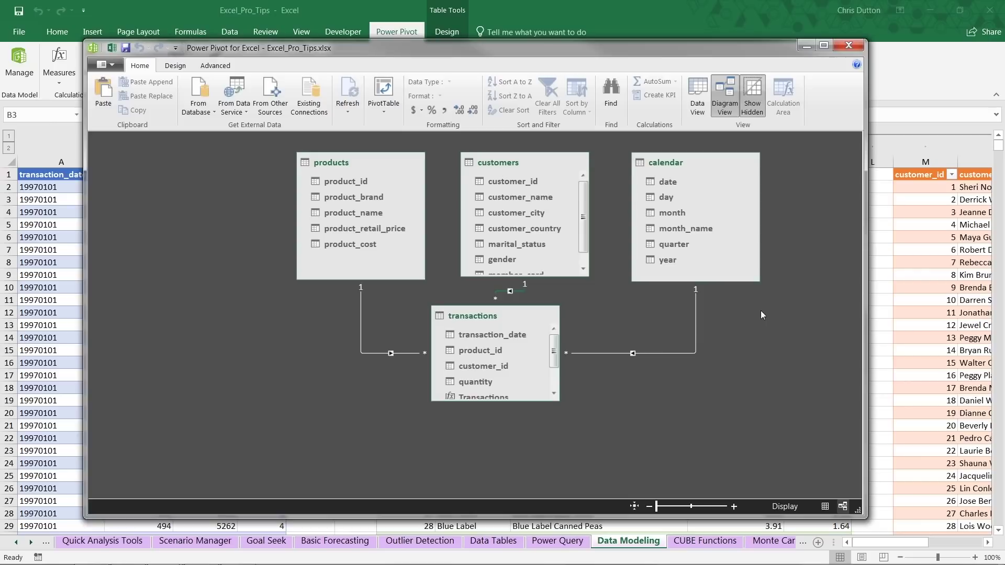
{"action": "left_click", "coordinate": [178, 68]}
{"action": "left_click", "coordinate": [294, 97]}
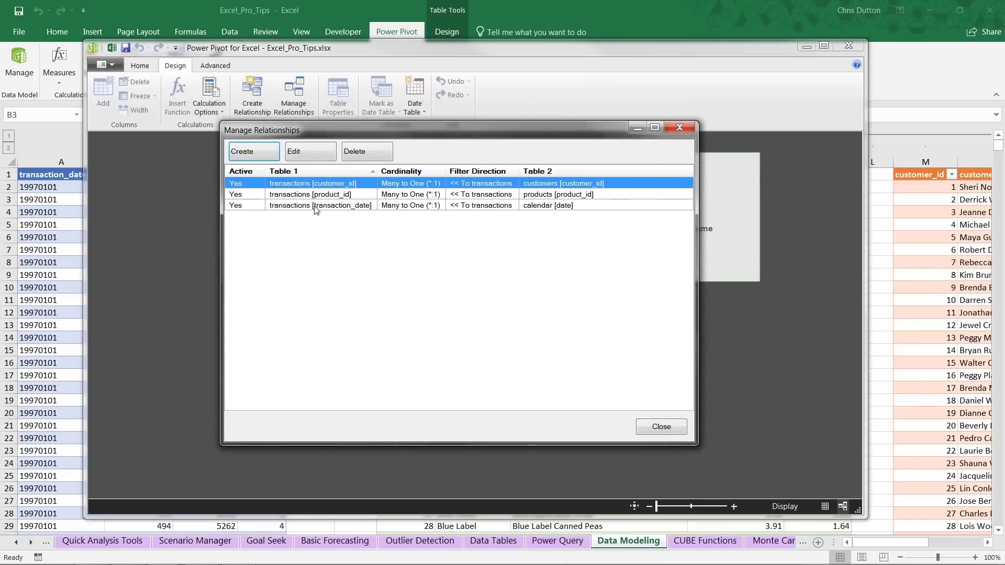
{"action": "left_click", "coordinate": [305, 205], "text": "shift"}
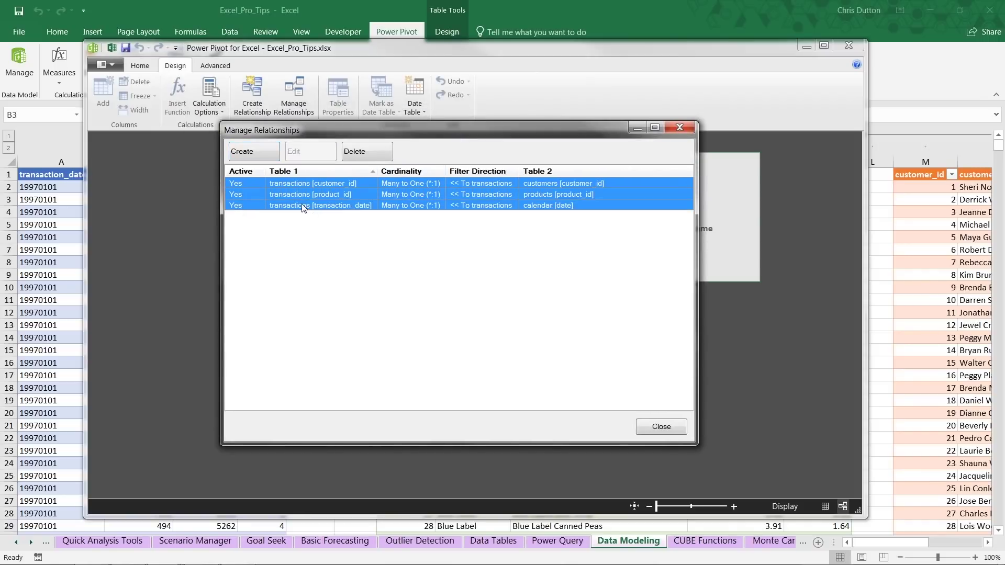
{"action": "left_click", "coordinate": [363, 155]}
{"action": "left_click", "coordinate": [438, 311]}
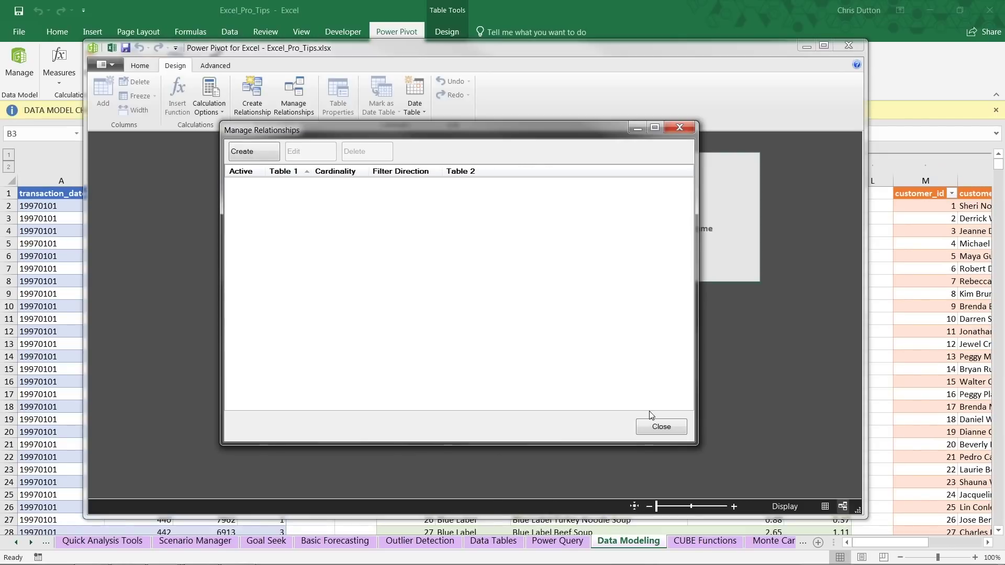
{"action": "left_click", "coordinate": [658, 426]}
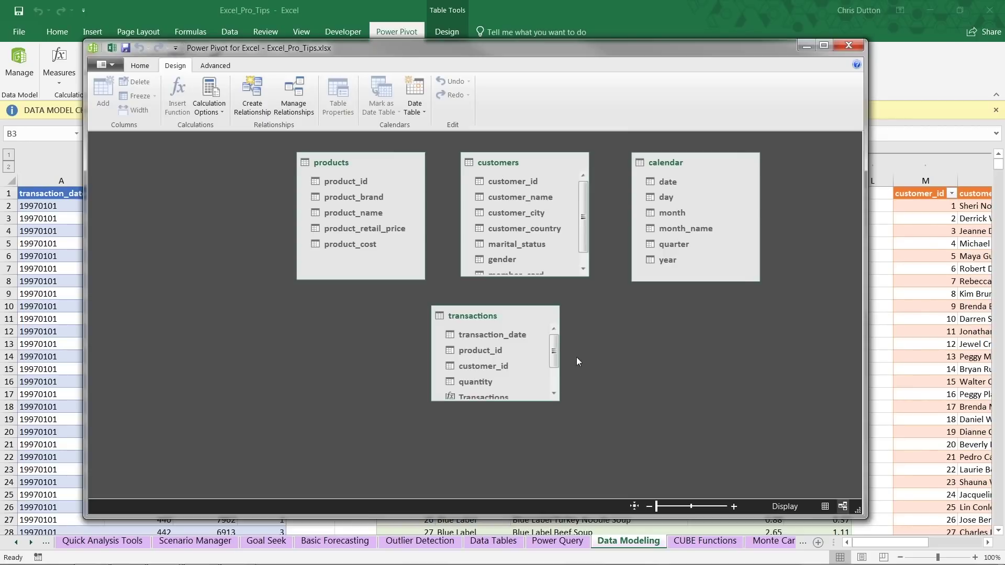
- Relate transactions to the lookup tables: transaction_date to calendar date, product_id to products product_id, and customer_id to customers customer_id
{"action": "left_click_drag", "start_coordinate": [479, 334], "coordinate": [662, 186]}
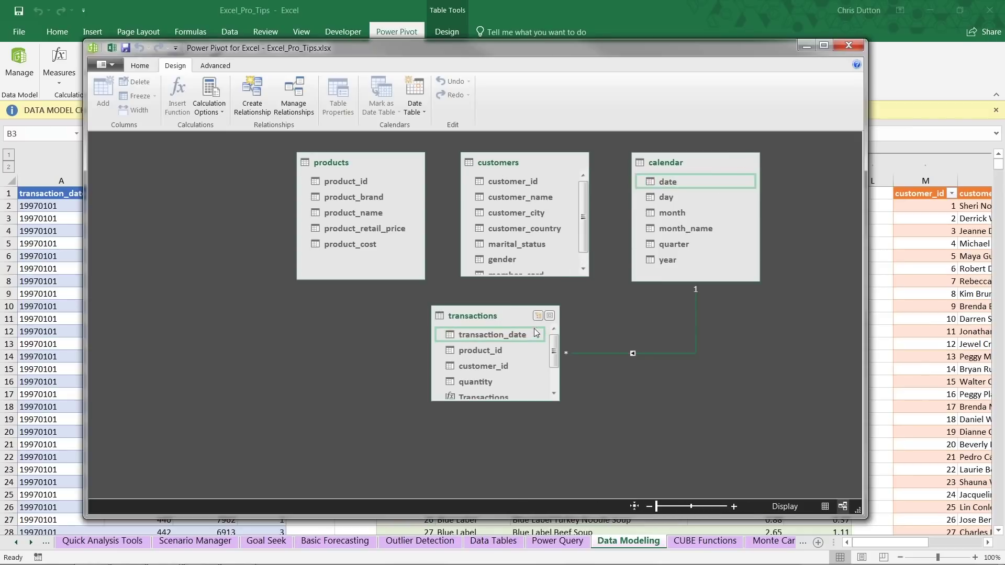
{"action": "left_click_drag", "start_coordinate": [481, 350], "coordinate": [324, 190]}
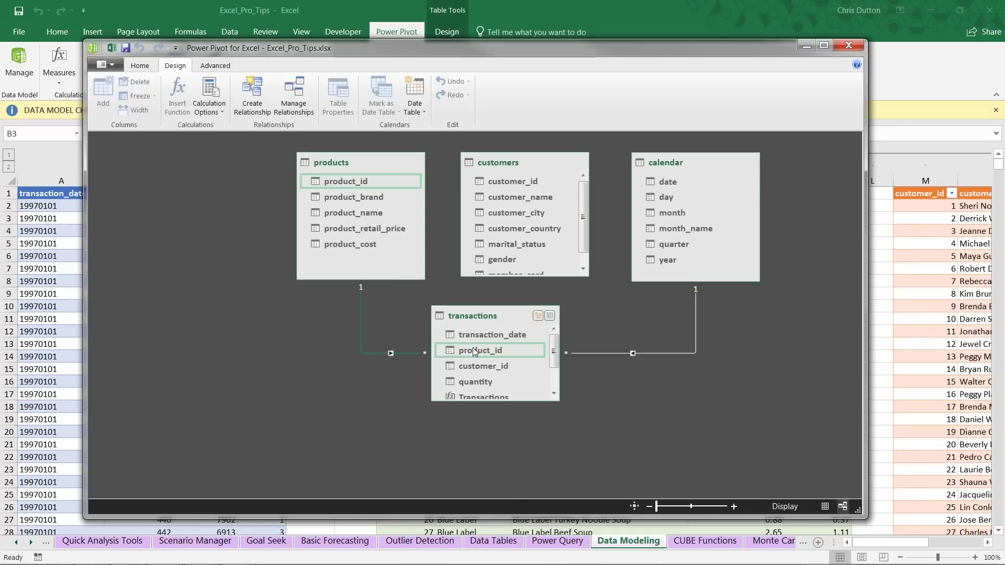
{"action": "left_click_drag", "start_coordinate": [478, 369], "coordinate": [514, 182]}
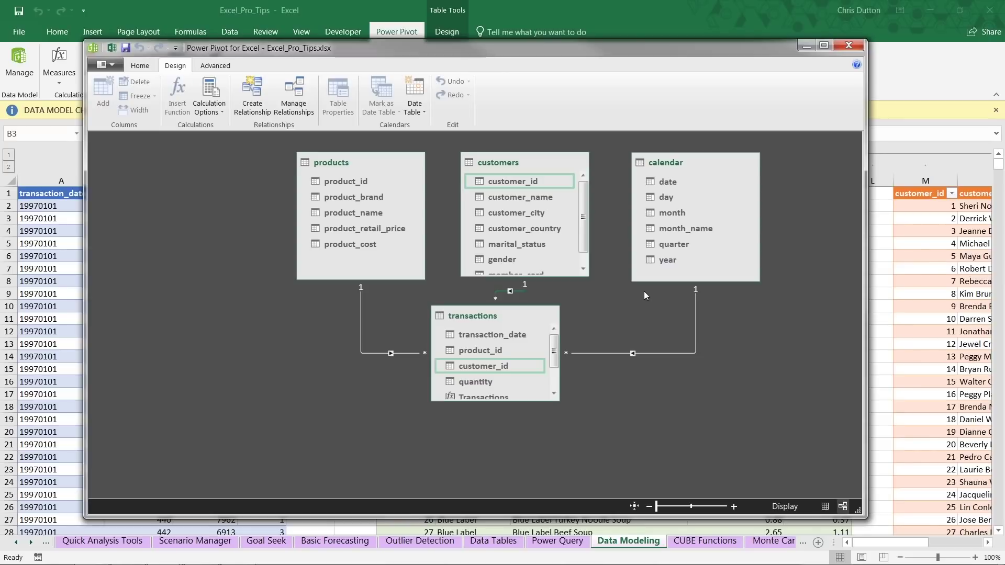
- Create a PivotTable from the data model on a new worksheet
{"action": "left_click", "coordinate": [145, 69]}
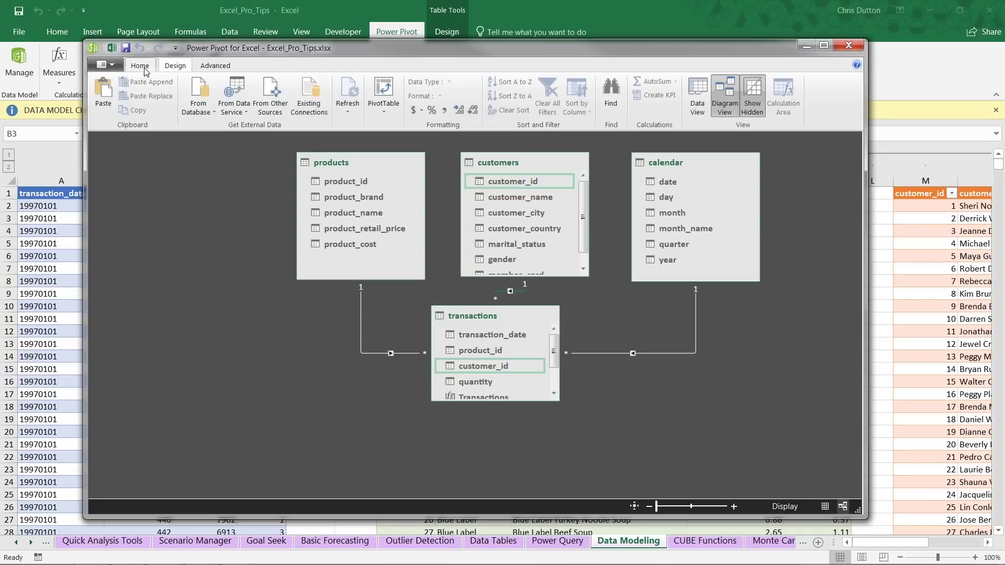
{"action": "left_click", "coordinate": [382, 91]}
{"action": "left_click", "coordinate": [550, 317]}
- Rename the new PivotTable worksheet as Data Model Pivot
{"action": "left_click", "coordinate": [31, 542]}
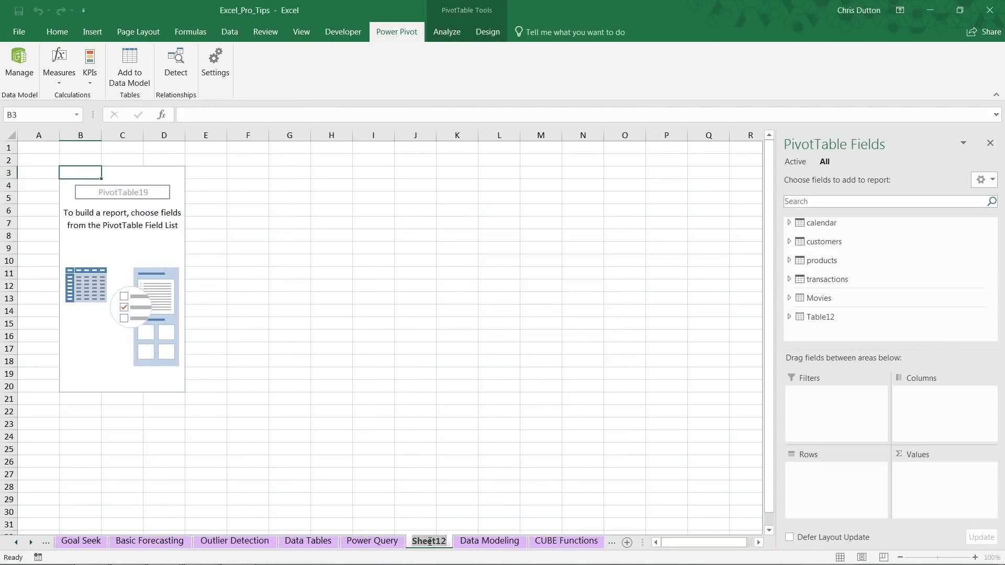
{"action": "type", "text": "Data Model"}
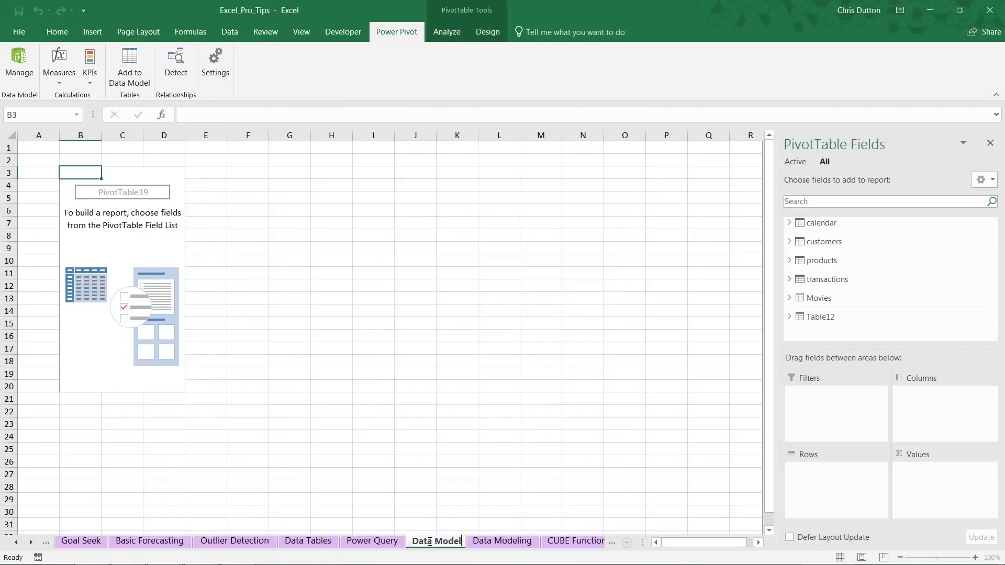
{"action": "type", "text": " Pivot"}
{"action": "key", "text": "Return"}
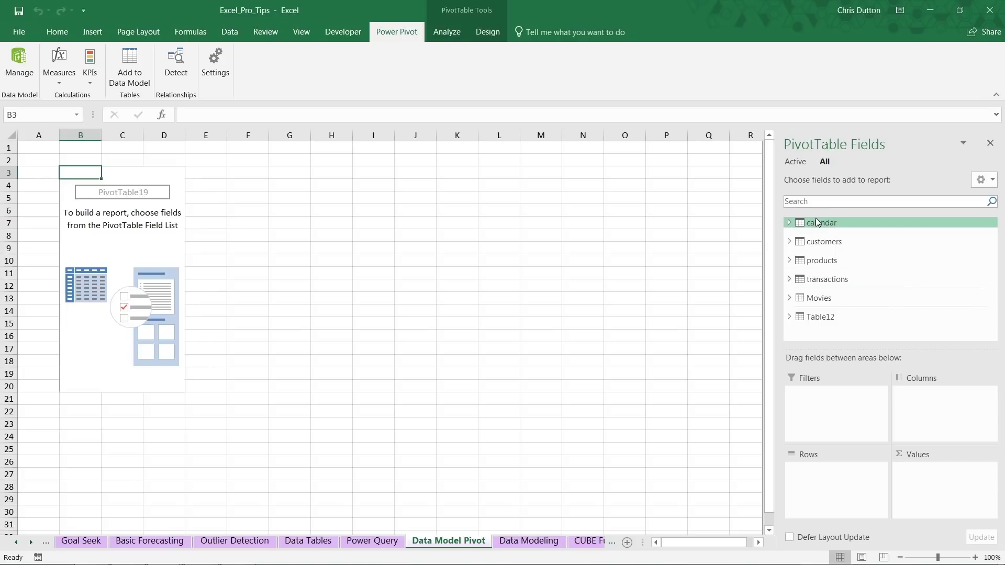
- Add the Total Quantity measure from the transactions table to the PivotTable's values
{"action": "mouse_move", "coordinate": [819, 282]}
{"action": "mouse_move", "coordinate": [818, 224]}
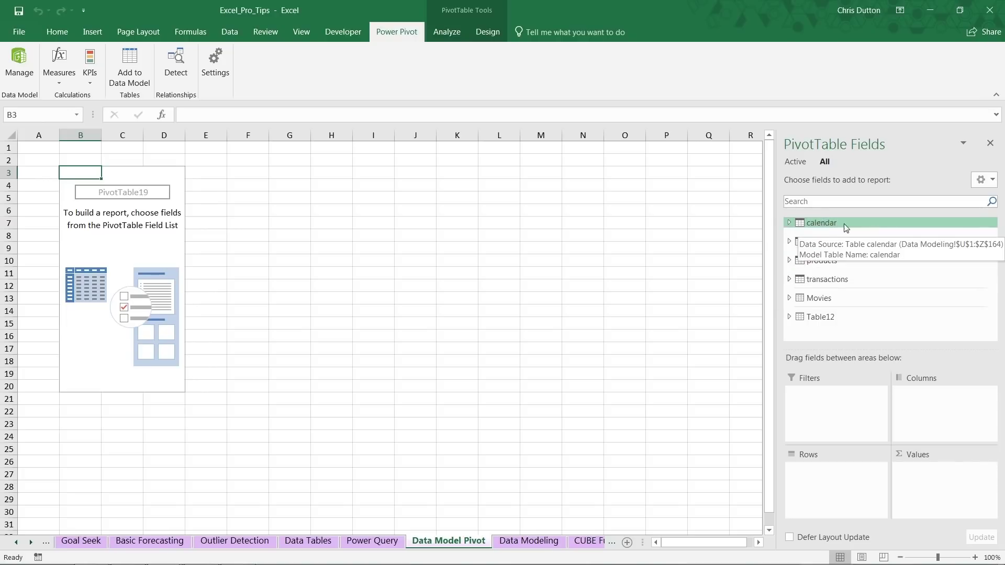
{"action": "mouse_move", "coordinate": [859, 278]}
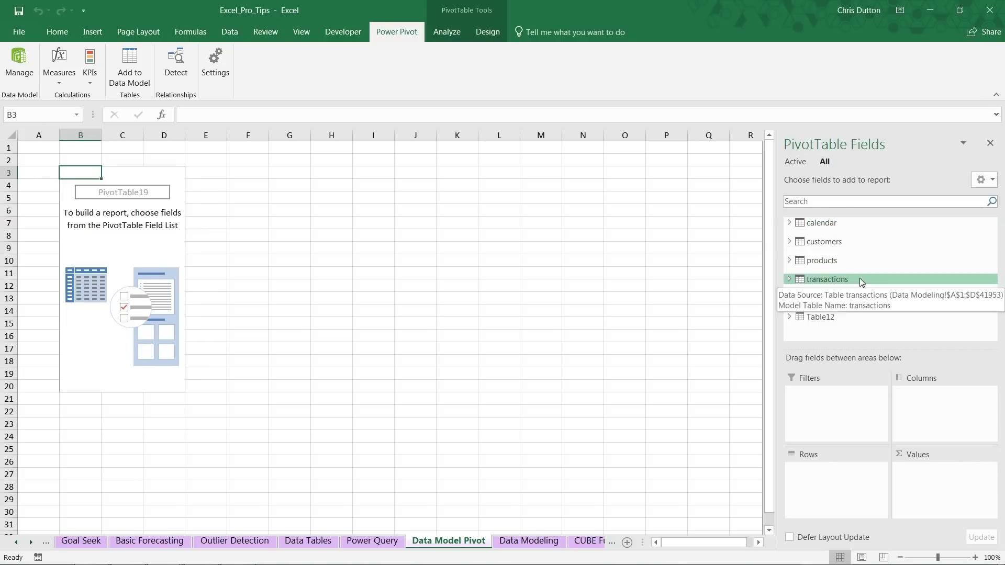
{"action": "mouse_move", "coordinate": [845, 309]}
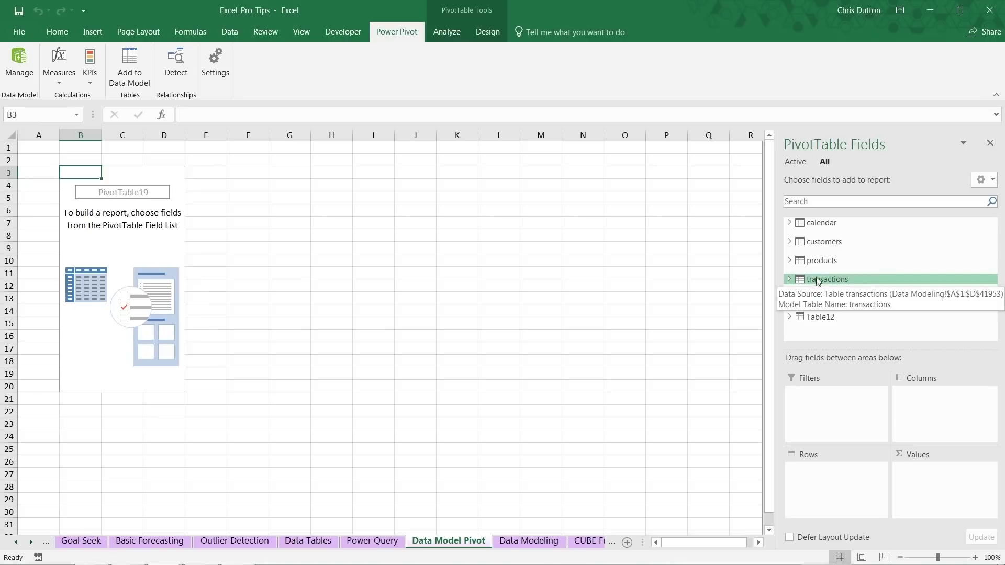
{"action": "left_click", "coordinate": [789, 279]}
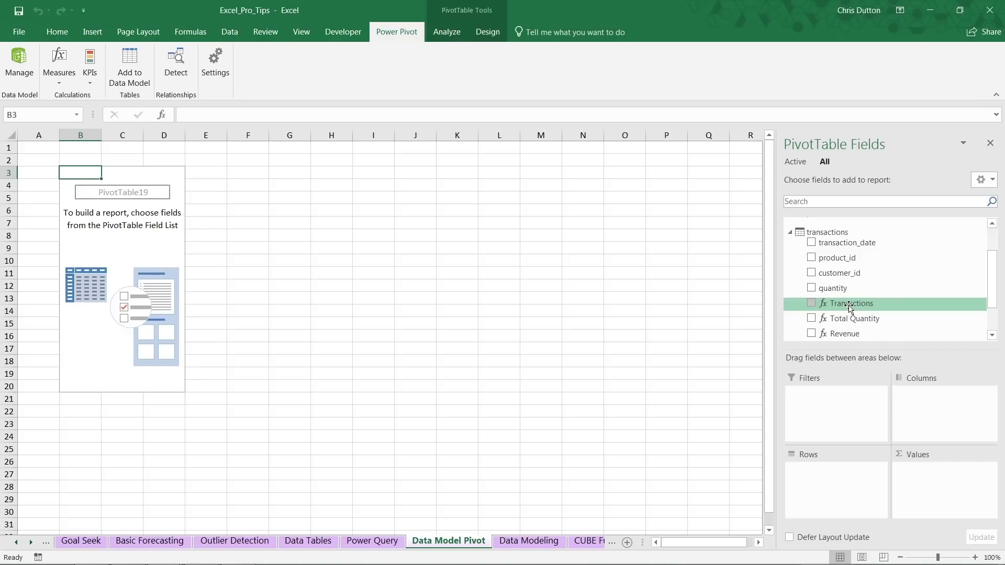
{"action": "left_click_drag", "start_coordinate": [848, 320], "coordinate": [942, 491]}
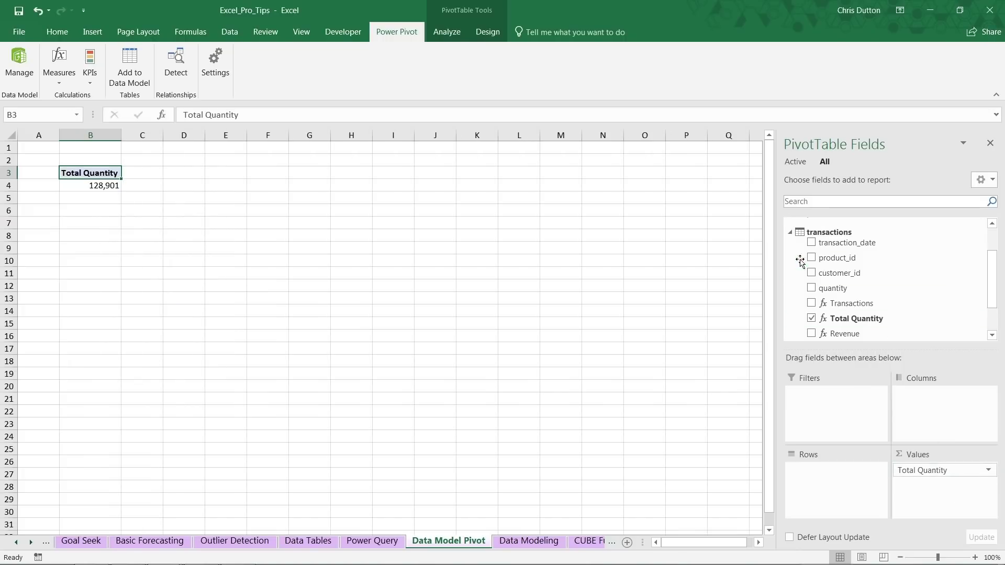
- Break the total quantity down by product_brand from the products table in the PivotTable's rows
{"action": "left_click", "coordinate": [790, 232]}
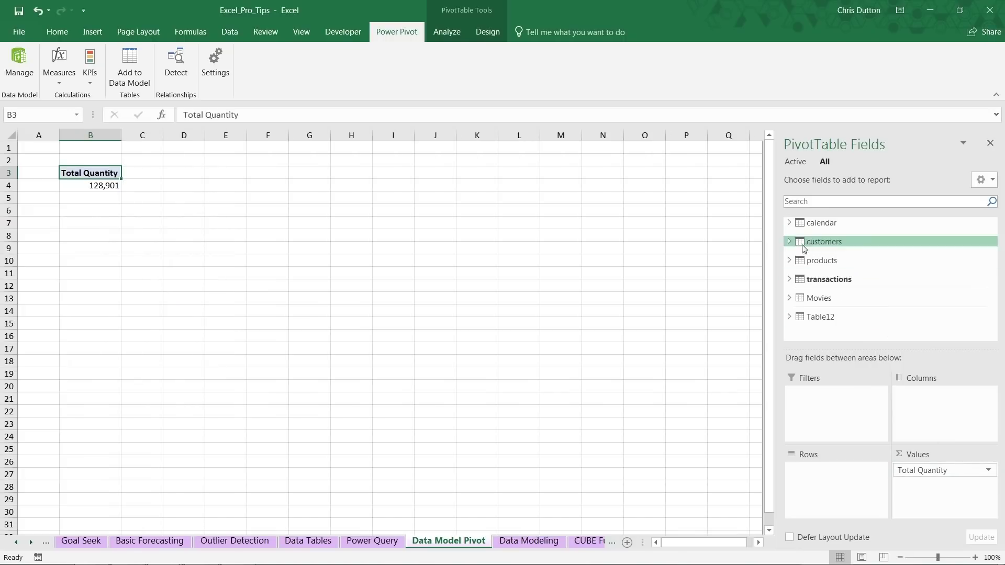
{"action": "left_click", "coordinate": [791, 260]}
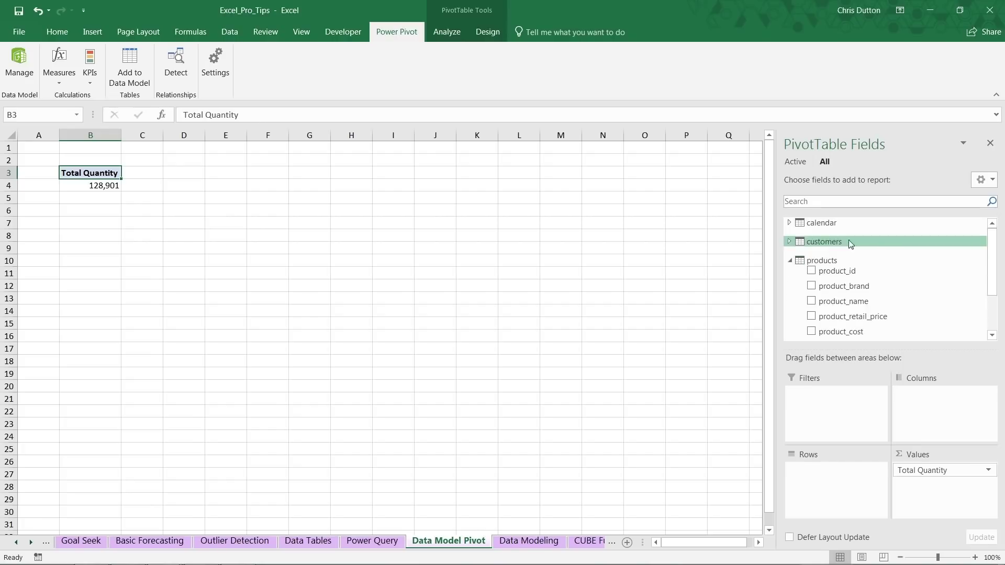
{"action": "left_click_drag", "start_coordinate": [853, 287], "coordinate": [840, 477]}
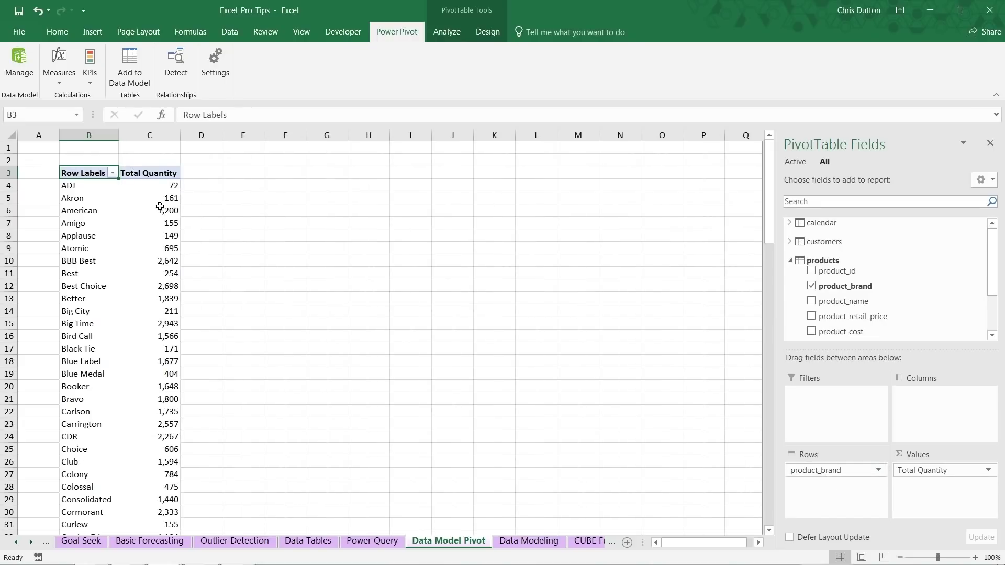
{"action": "mouse_move", "coordinate": [171, 209]}
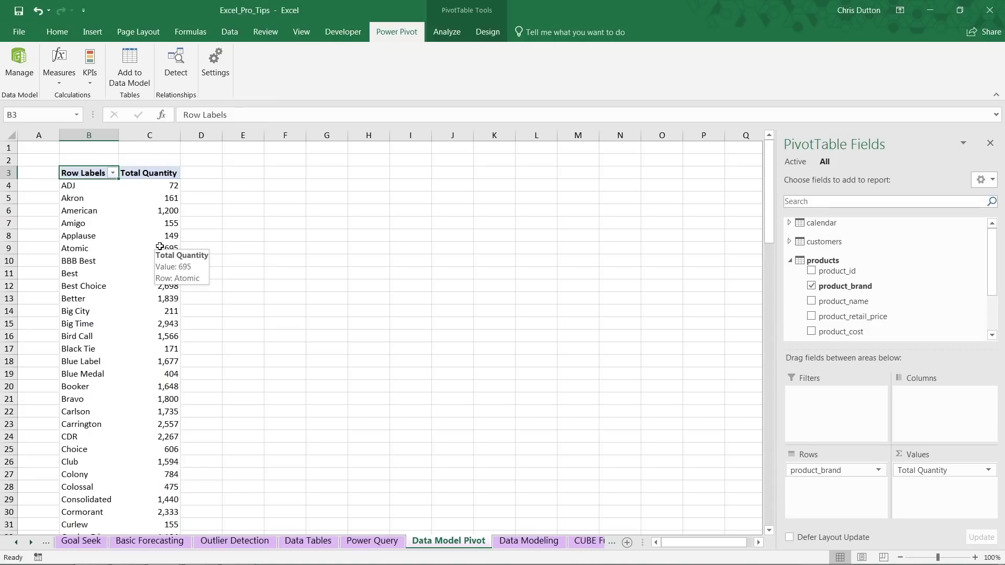
- Move product_brand to the PivotTable's filters and place customer_city from the customers table in the rows
{"action": "left_click", "coordinate": [790, 242]}
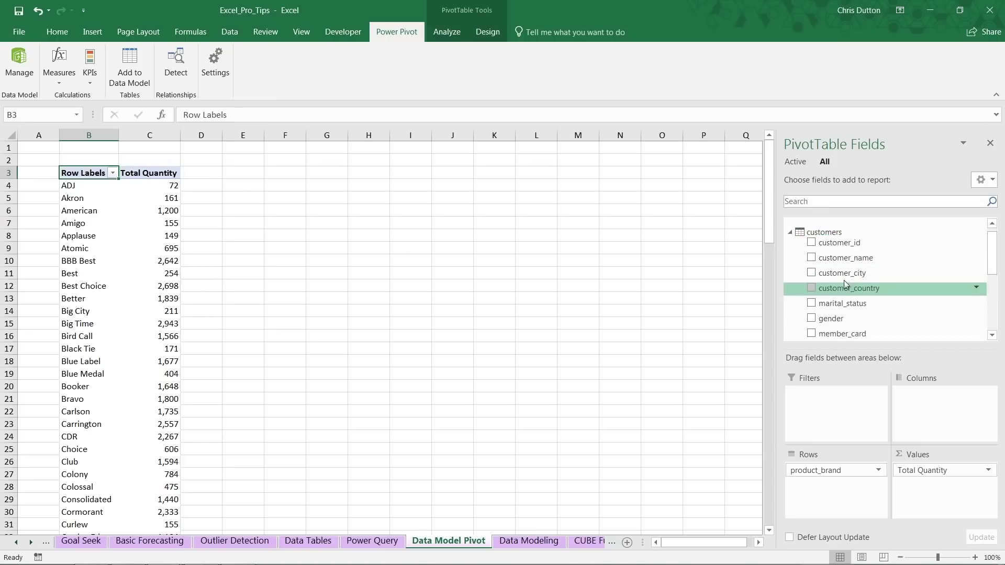
{"action": "left_click_drag", "start_coordinate": [842, 272], "coordinate": [828, 402]}
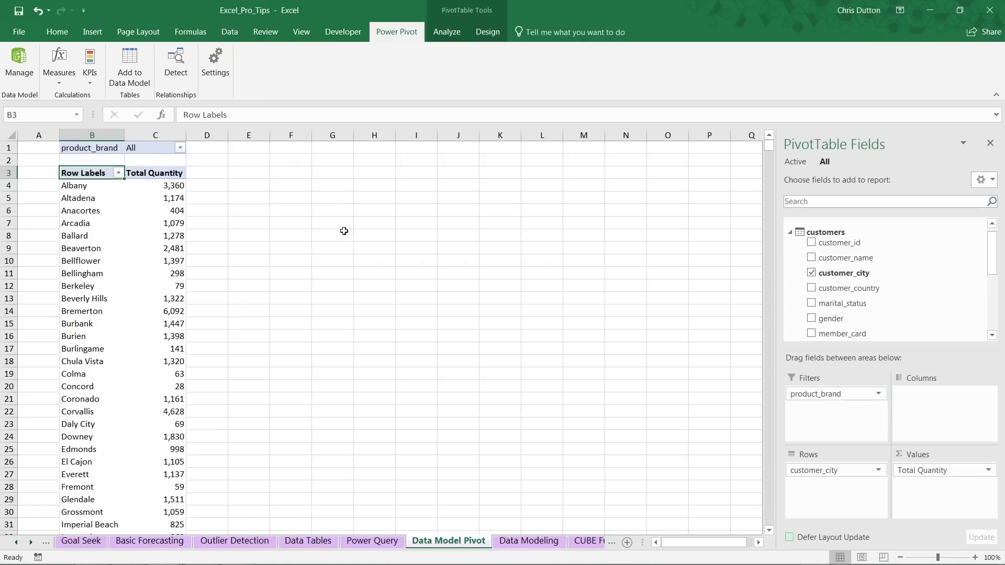
{"action": "mouse_move", "coordinate": [168, 265]}
{"action": "scroll", "coordinate": [995, 250], "scroll_direction": "up", "scroll_amount": 1}
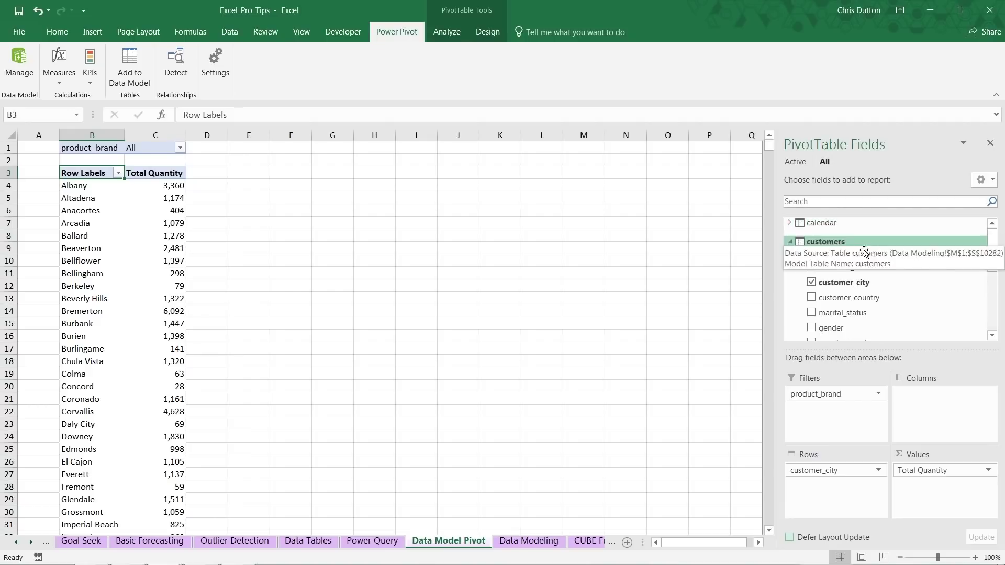